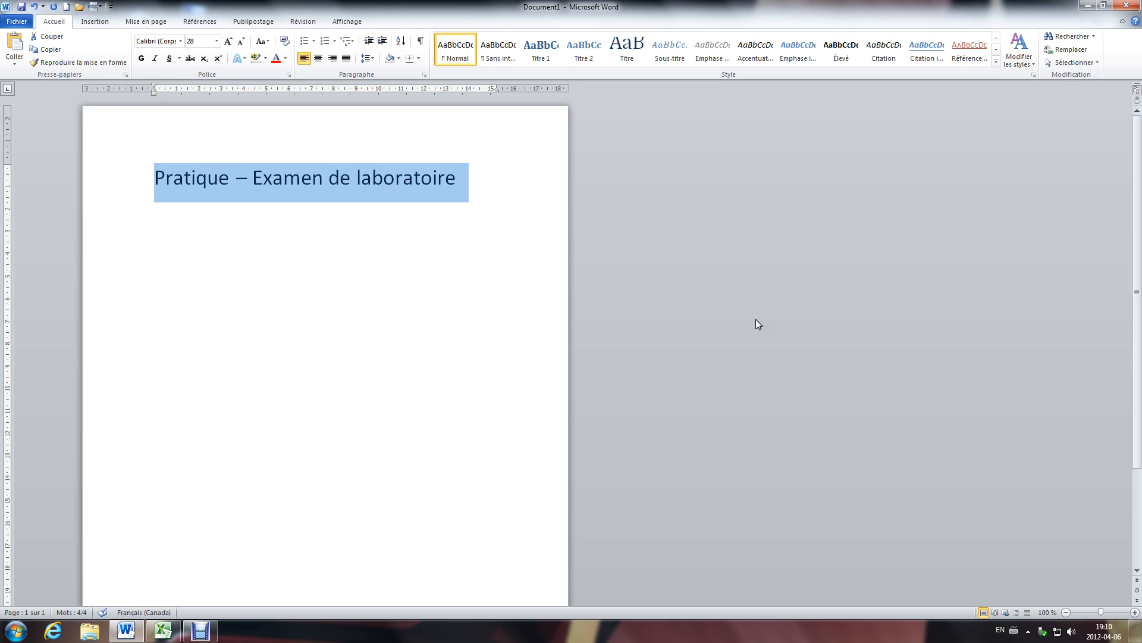
Switch to the blank Excel workbook and enter the header "vi" in A1 with the unit "m/s" in A2
{"action": "left_click", "coordinate": [159, 630]}
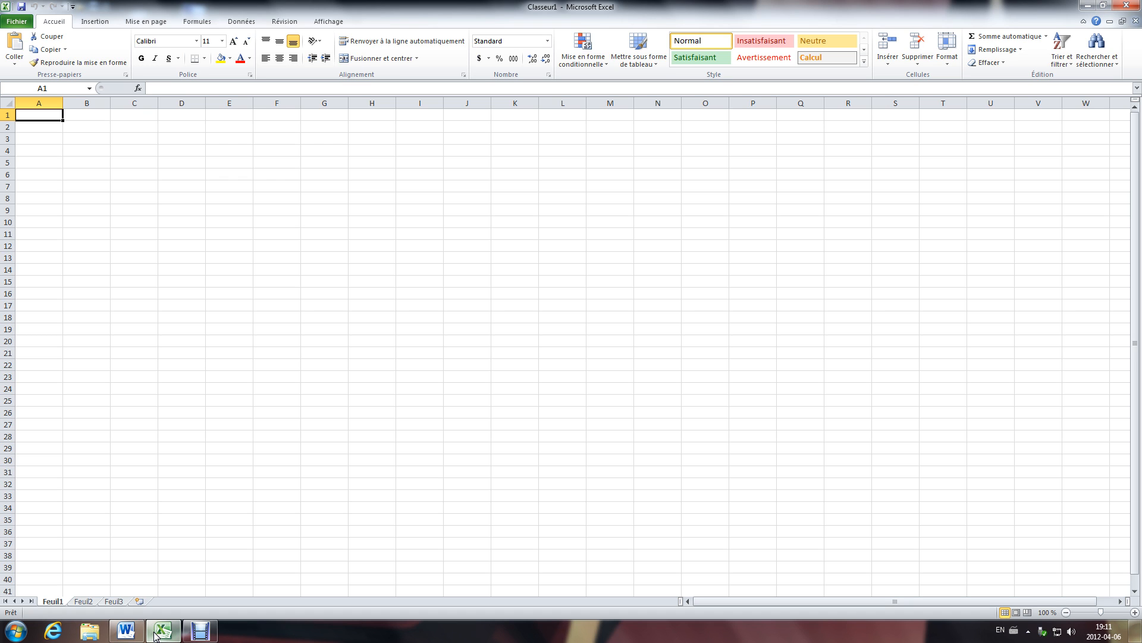
{"action": "type", "text": "vi"}
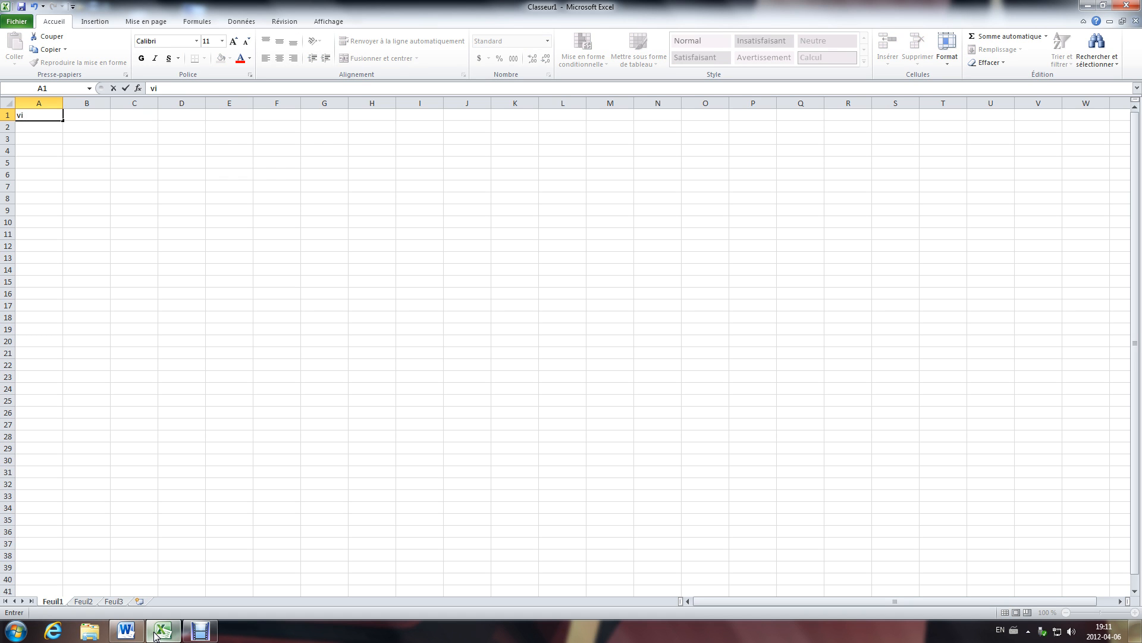
{"action": "key", "text": "Return"}
{"action": "type", "text": "m/s"}
{"action": "key", "text": "Tab"}
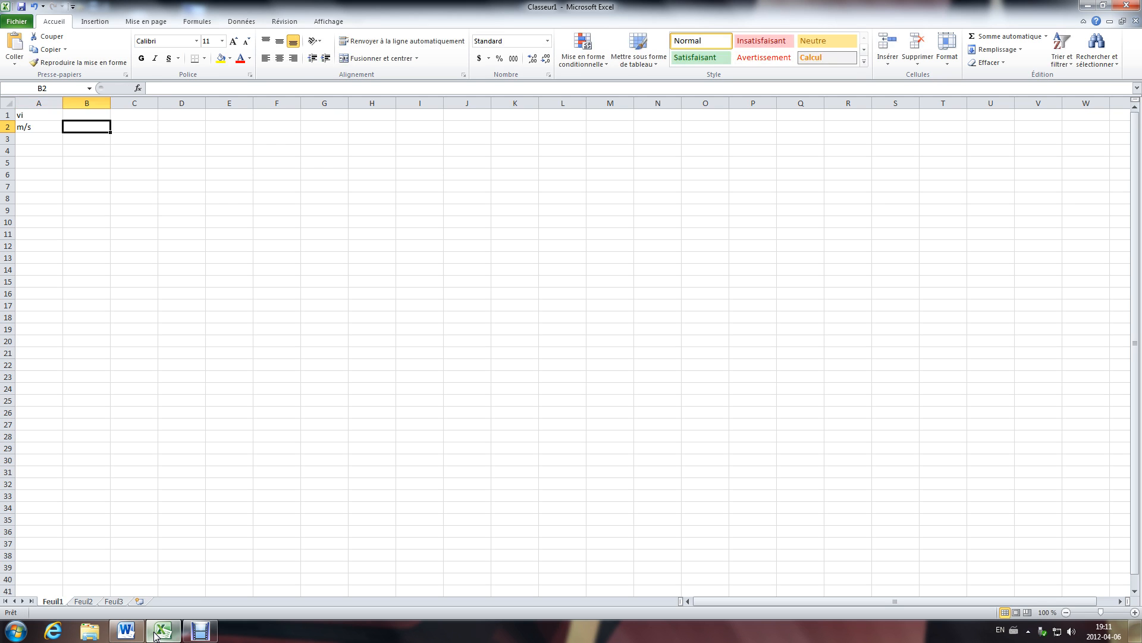
Enter the header "vf" in B1 and fill the unit "m/s" from A2 across to B2
{"action": "key", "text": "Up"}
{"action": "type", "text": "vf"}
{"action": "key", "text": "Return"}
{"action": "left_click", "coordinate": [42, 127]}
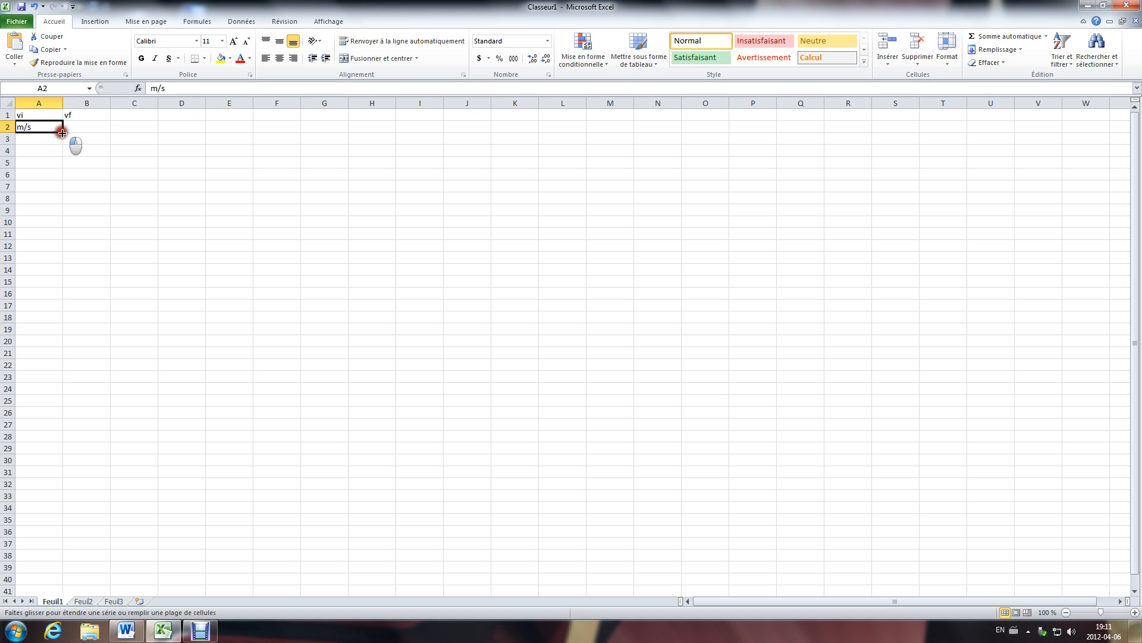
{"action": "left_click_drag", "start_coordinate": [63, 133], "coordinate": [100, 130]}
Enter the header "delta v" in C1 and its unit "m/s" in C2
{"action": "left_click", "coordinate": [148, 112]}
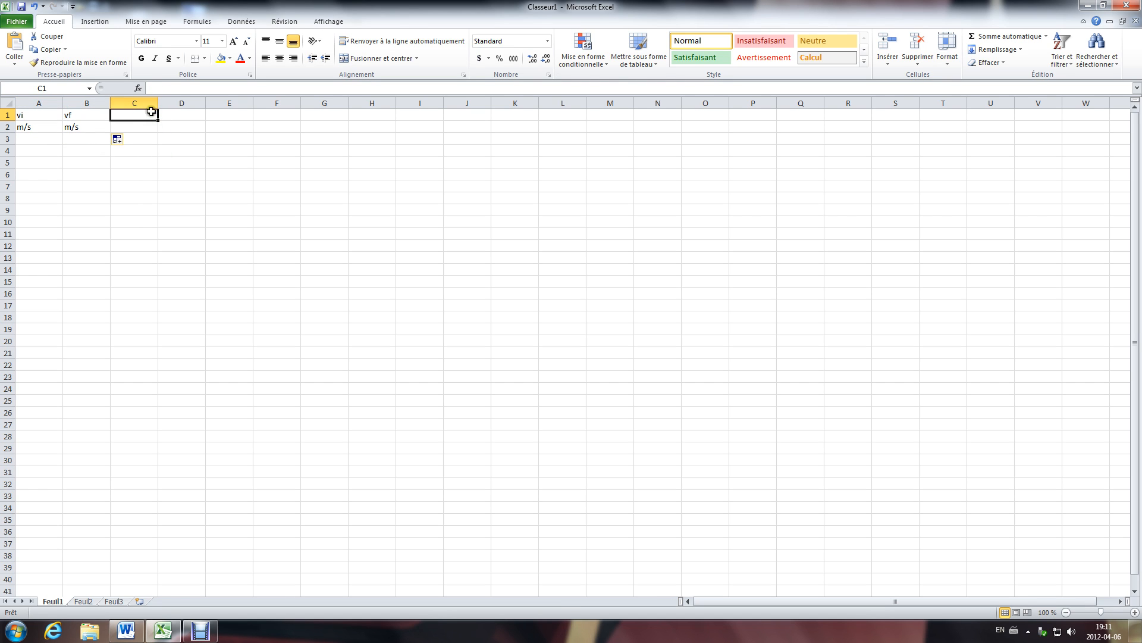
{"action": "type", "text": "dela"}
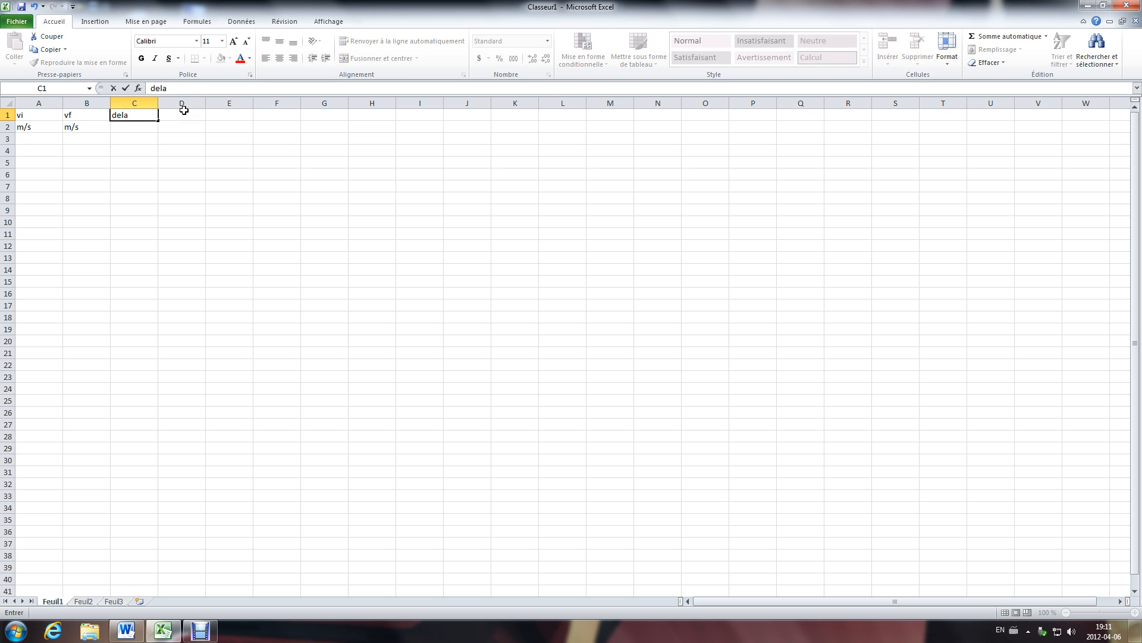
{"action": "key", "text": "BackSpace"}
{"action": "type", "text": "ta v"}
{"action": "key", "text": "Return"}
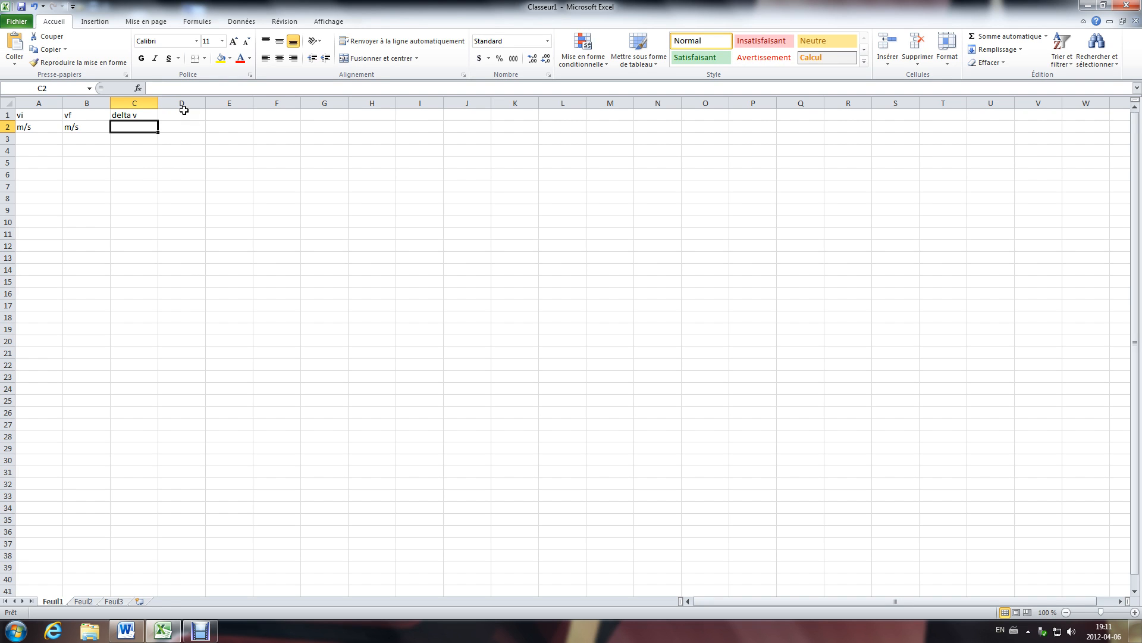
{"action": "type", "text": "m/s"}
{"action": "key", "text": "Tab"}
Enter the header "delta" in D1 and the unit "s" in D2
{"action": "left_click", "coordinate": [184, 110]}
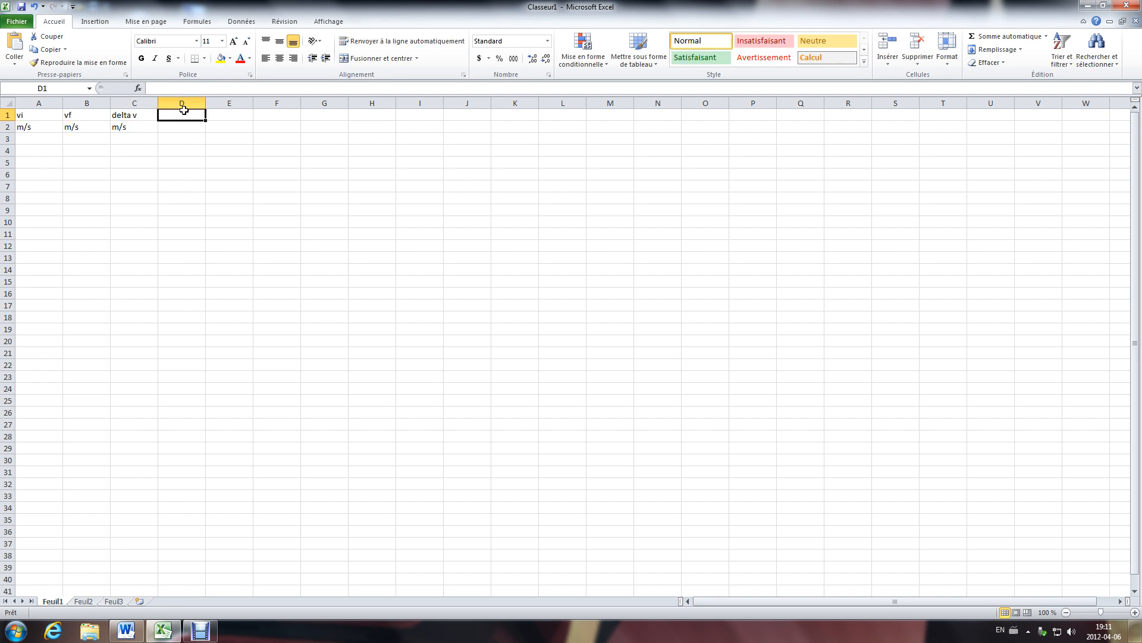
{"action": "type", "text": "delta"}
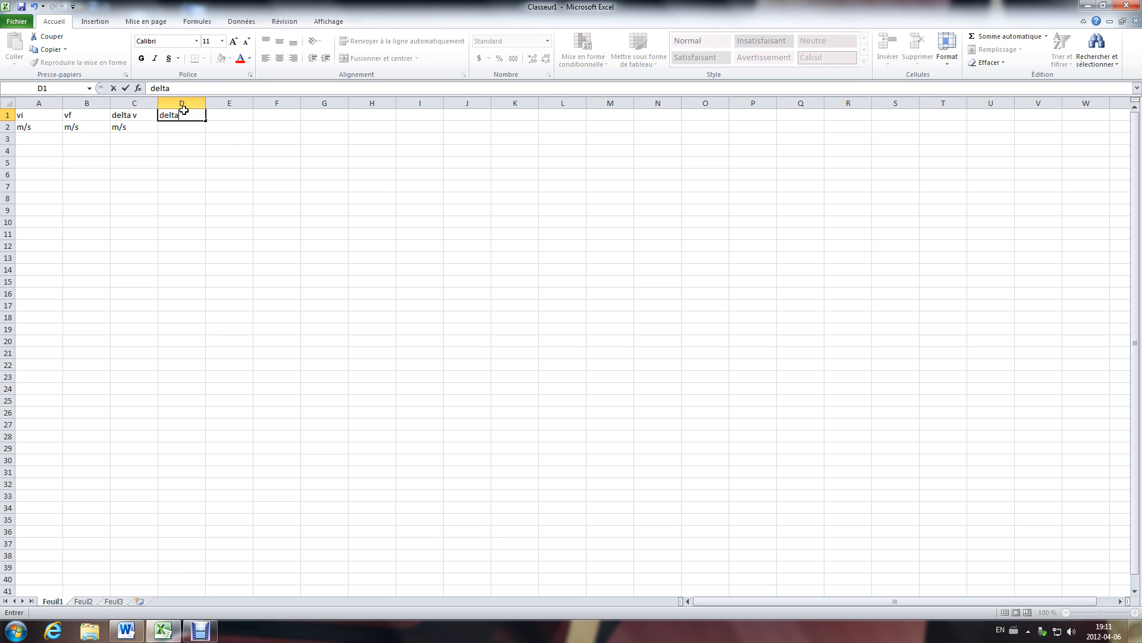
{"action": "key", "text": "Return"}
{"action": "type", "text": "s"}
Enter the header "a" in E1 and its unit "m/s2" in E2
{"action": "left_click", "coordinate": [184, 110]}
{"action": "key", "text": "Tab"}
{"action": "type", "text": "a"}
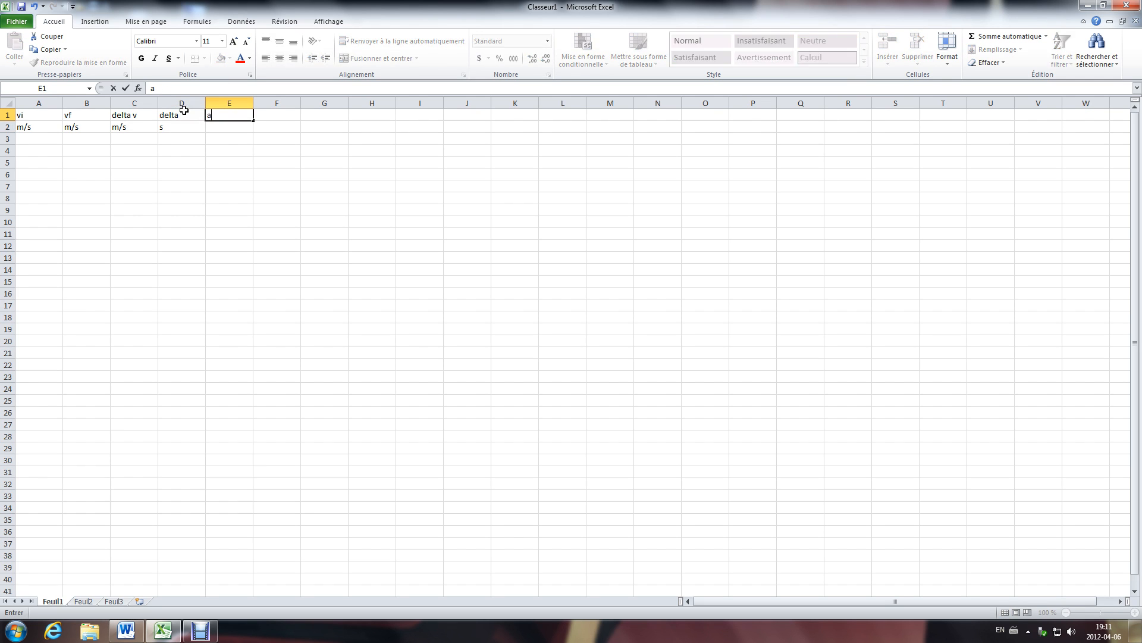
{"action": "key", "text": "Return"}
{"action": "type", "text": "m/s"}
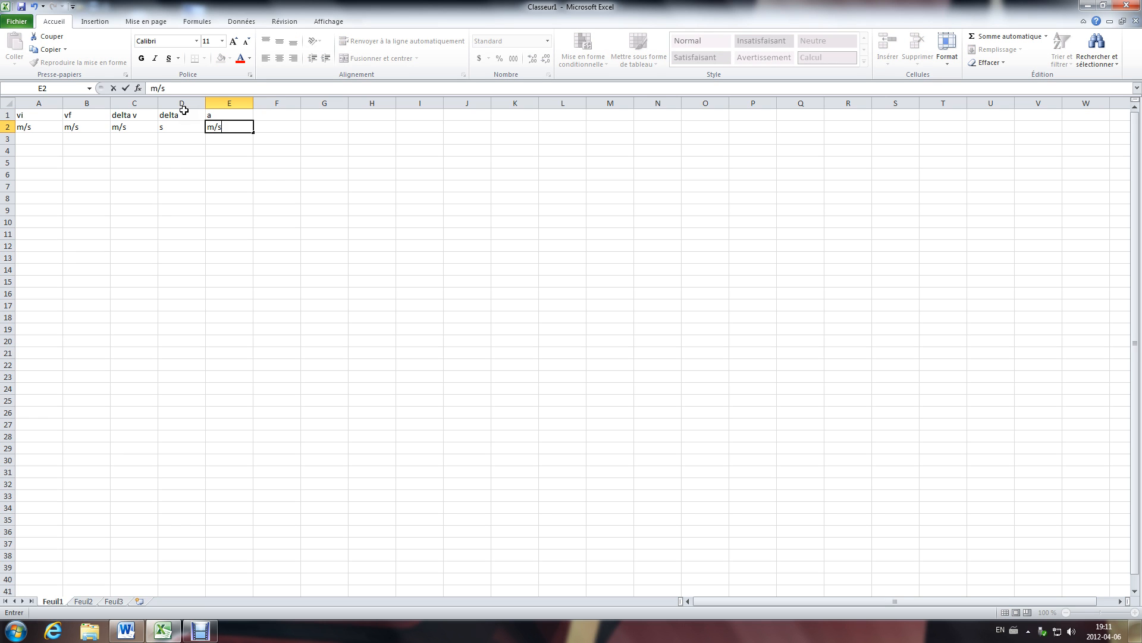
{"action": "type", "text": "2"}
{"action": "key", "text": "Return"}
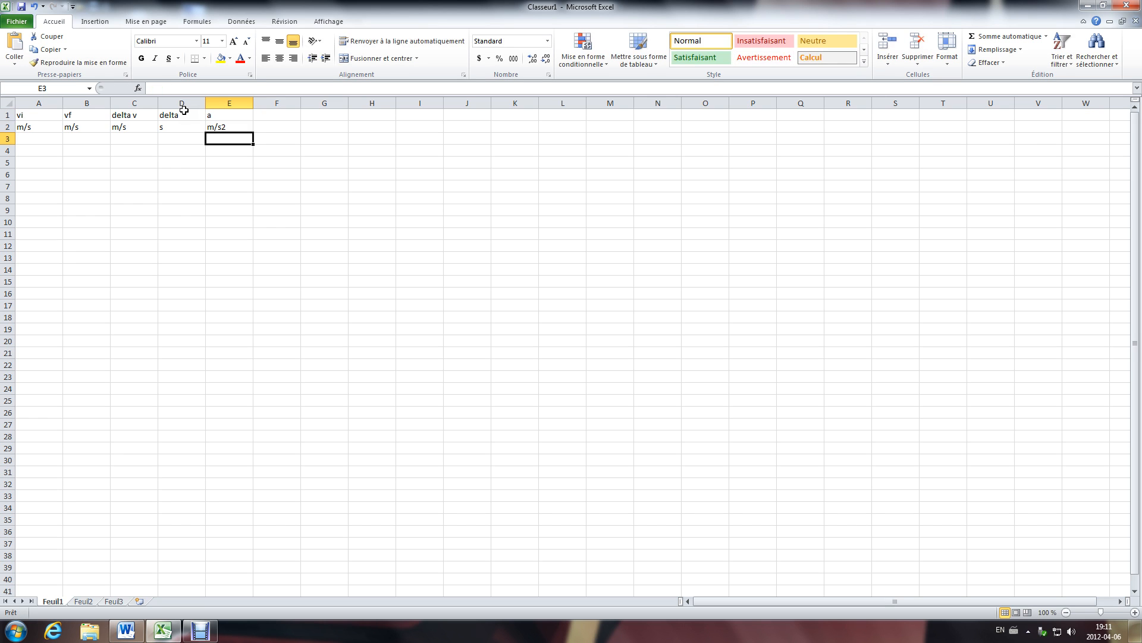
Enter 0,01 in A3 beneath the vi unit and fill the same value across to B3
{"action": "key", "text": "Left"}
{"action": "key", "text": "Left"}
{"action": "key", "text": "Left"}
{"action": "key", "text": "Left"}
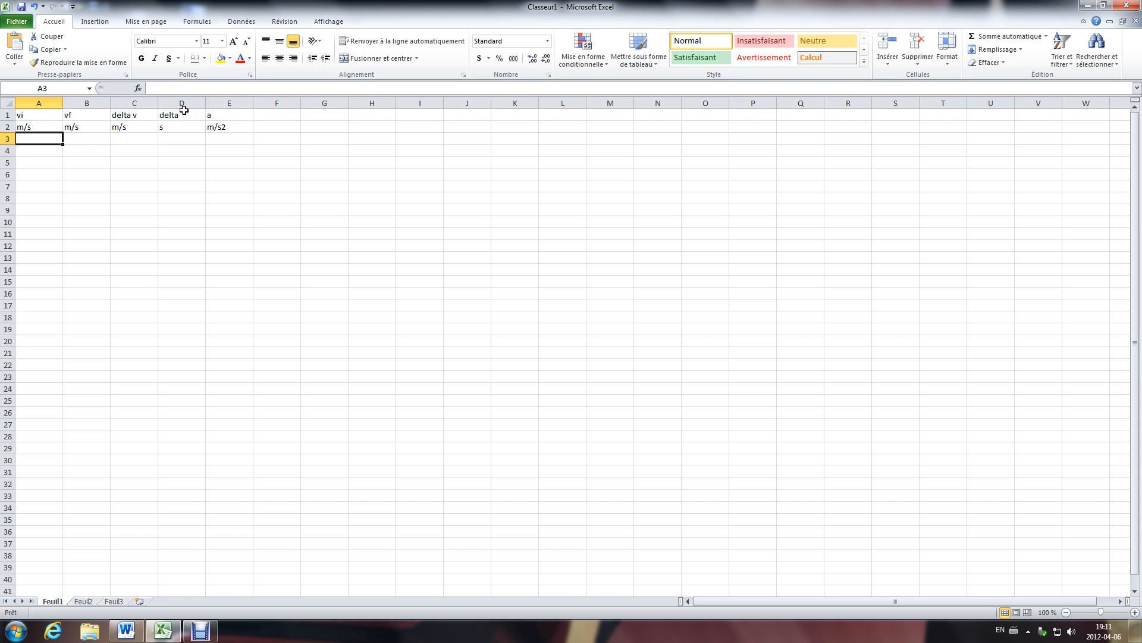
{"action": "type", "text": "0,01"}
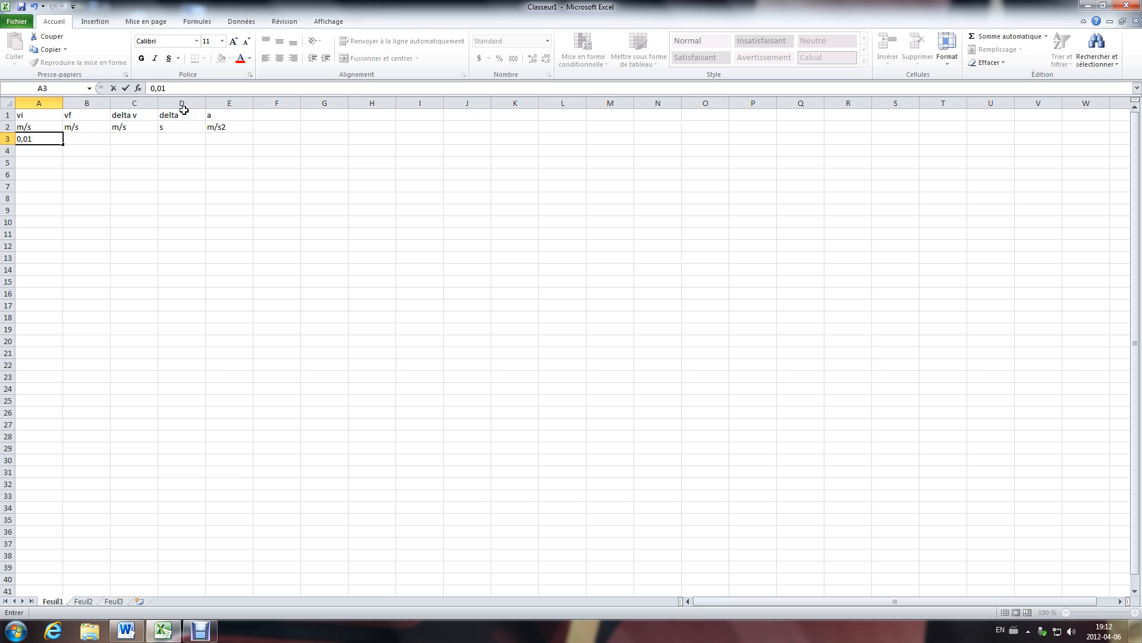
{"action": "key", "text": "Tab"}
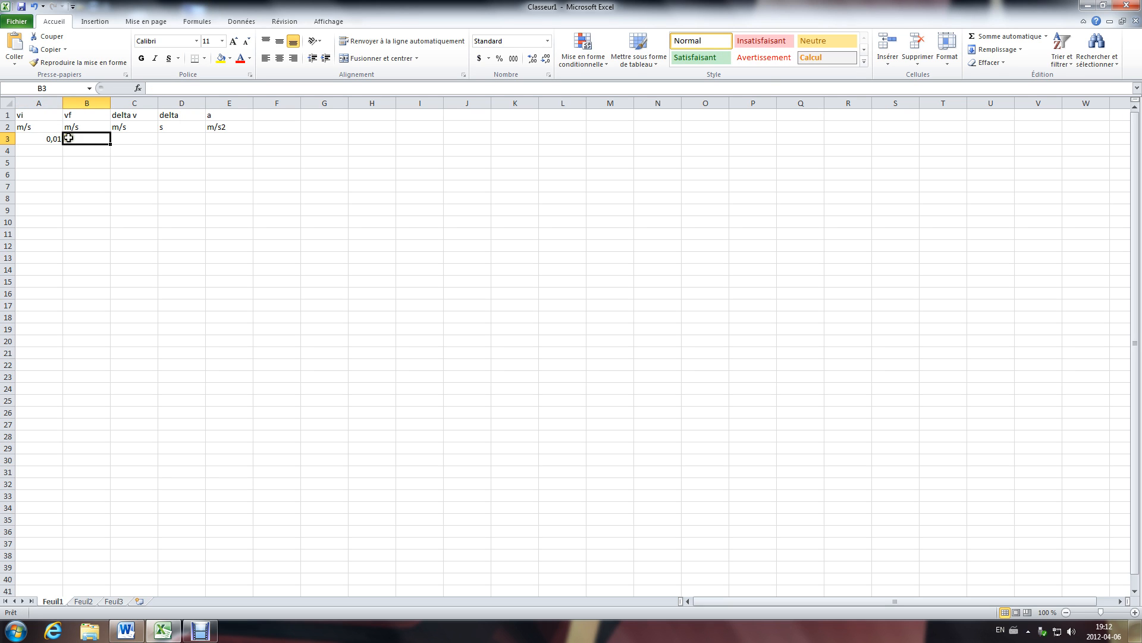
{"action": "left_click", "coordinate": [40, 138]}
{"action": "left_click_drag", "start_coordinate": [62, 144], "coordinate": [122, 143]}
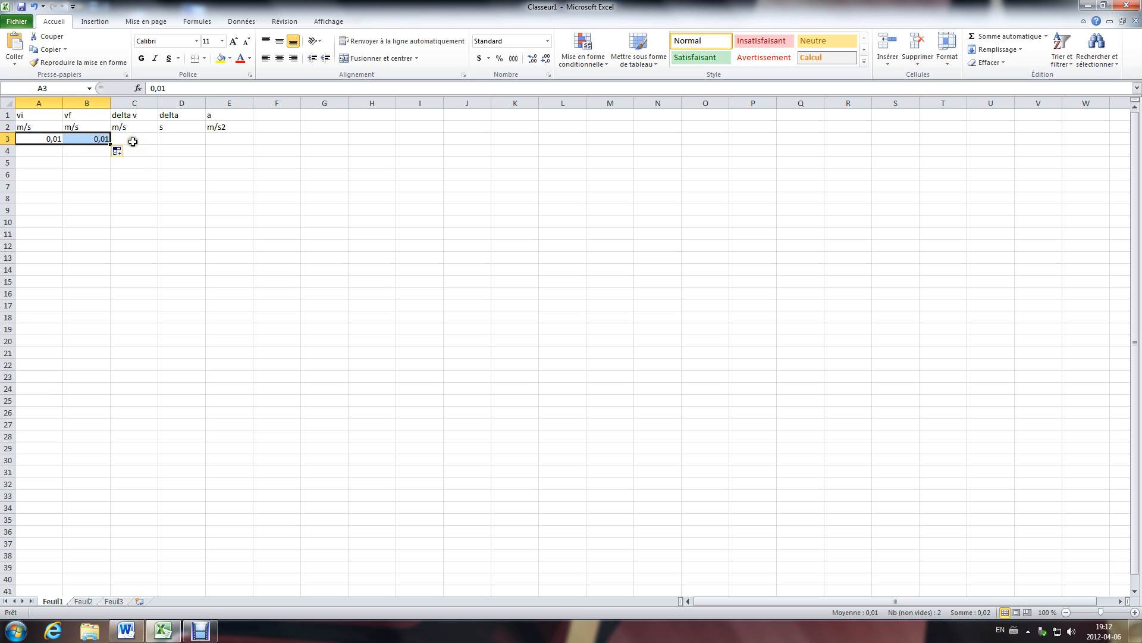
Complete the header in D1 so that it reads "delta t"
{"action": "left_click", "coordinate": [182, 138]}
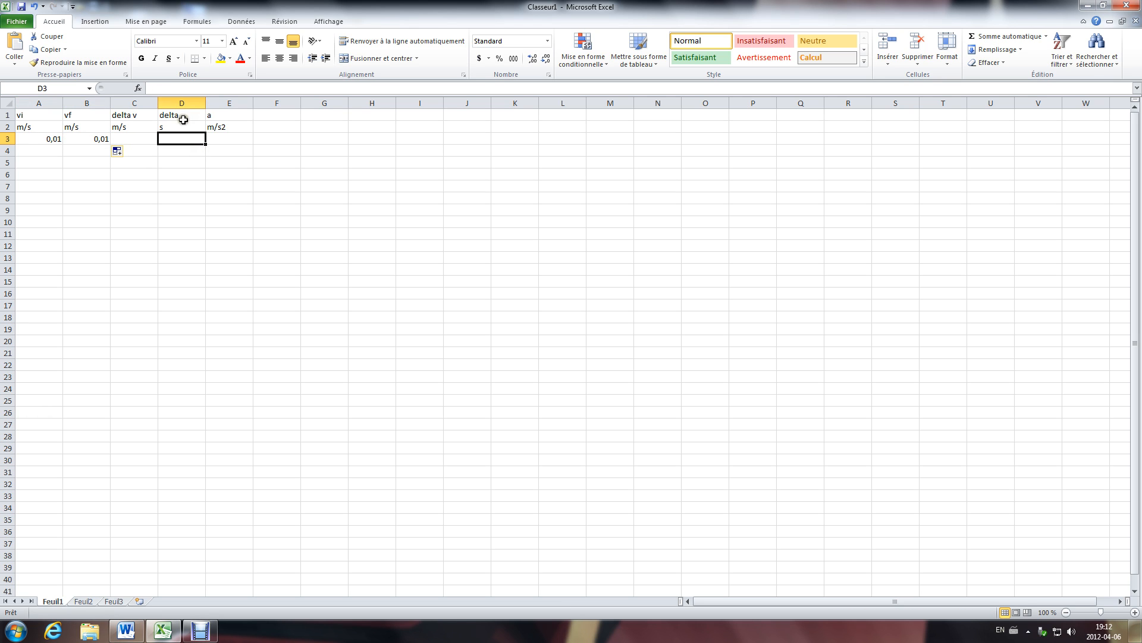
{"action": "left_click", "coordinate": [189, 114]}
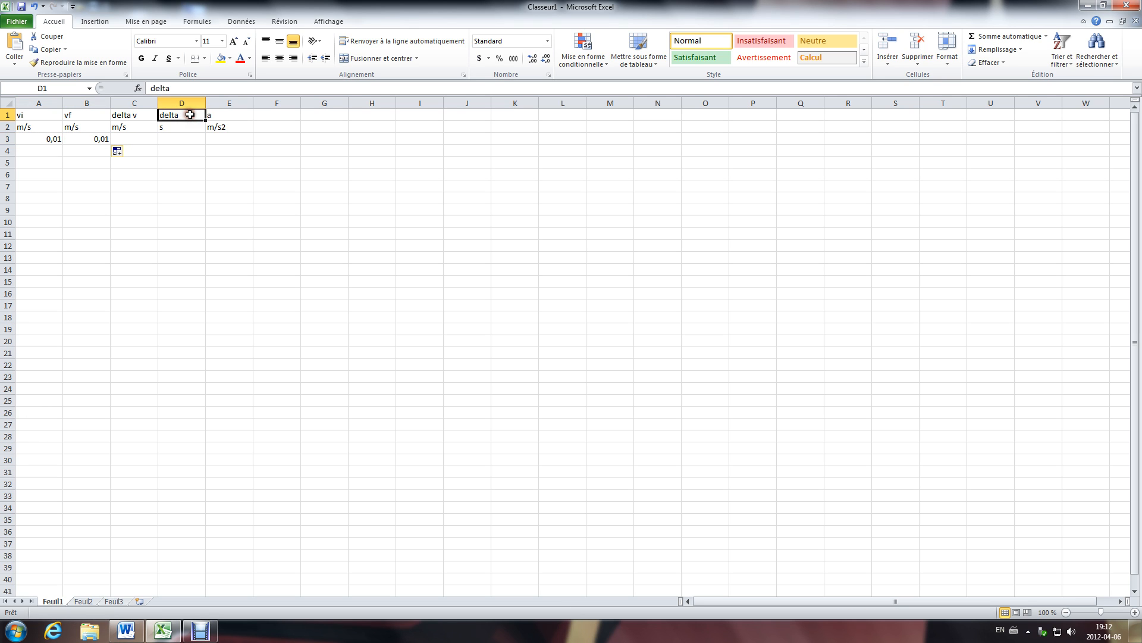
{"action": "double_click", "coordinate": [189, 115]}
{"action": "type", "text": "t"}
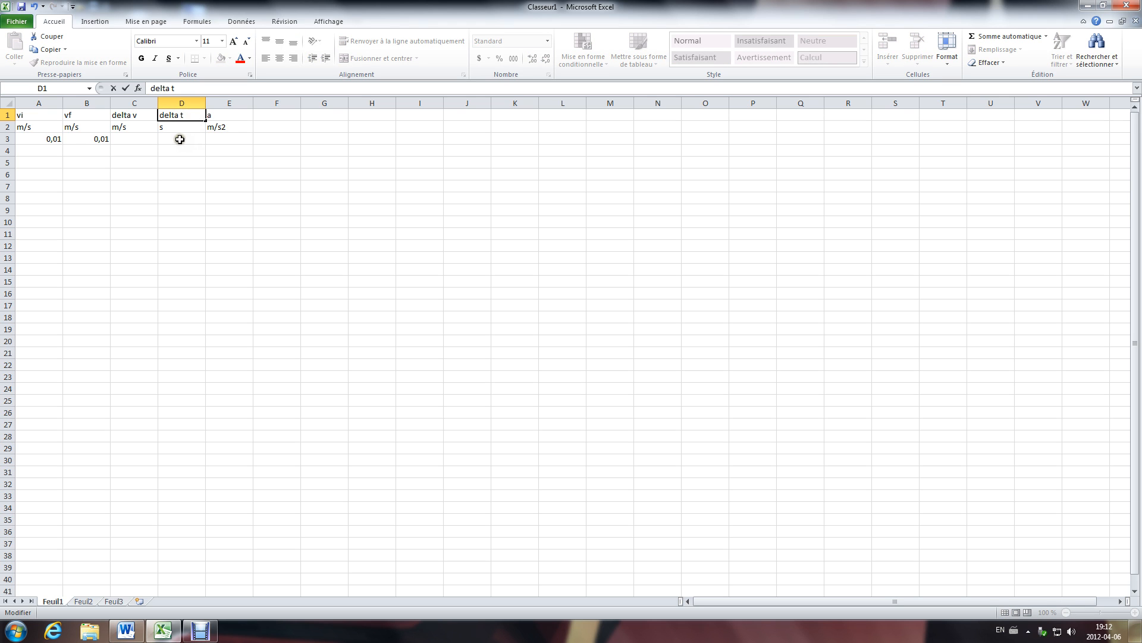
Enter 0,01 in D3, beneath the unit of the delta t column
{"action": "left_click", "coordinate": [181, 138]}
{"action": "type", "text": "0"}
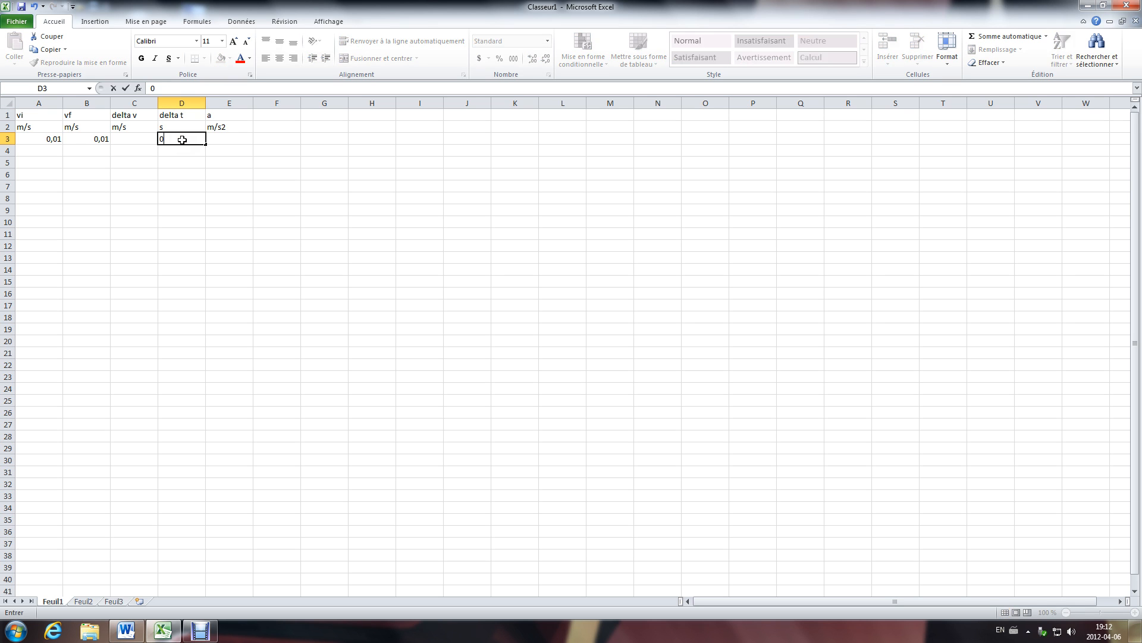
{"action": "type", "text": ",01"}
{"action": "key", "text": "Return"}
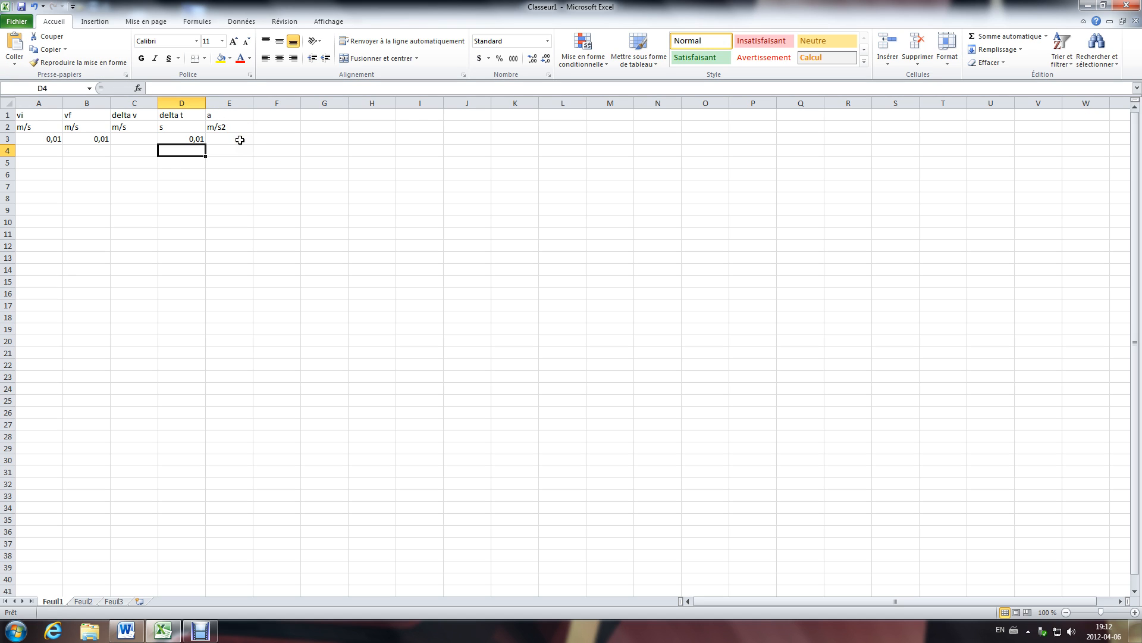
Enter the vi measurements 1,32, 2,45, 5,2, 6,71 and 7,58 in cells A4 to A8
{"action": "left_click", "coordinate": [38, 150]}
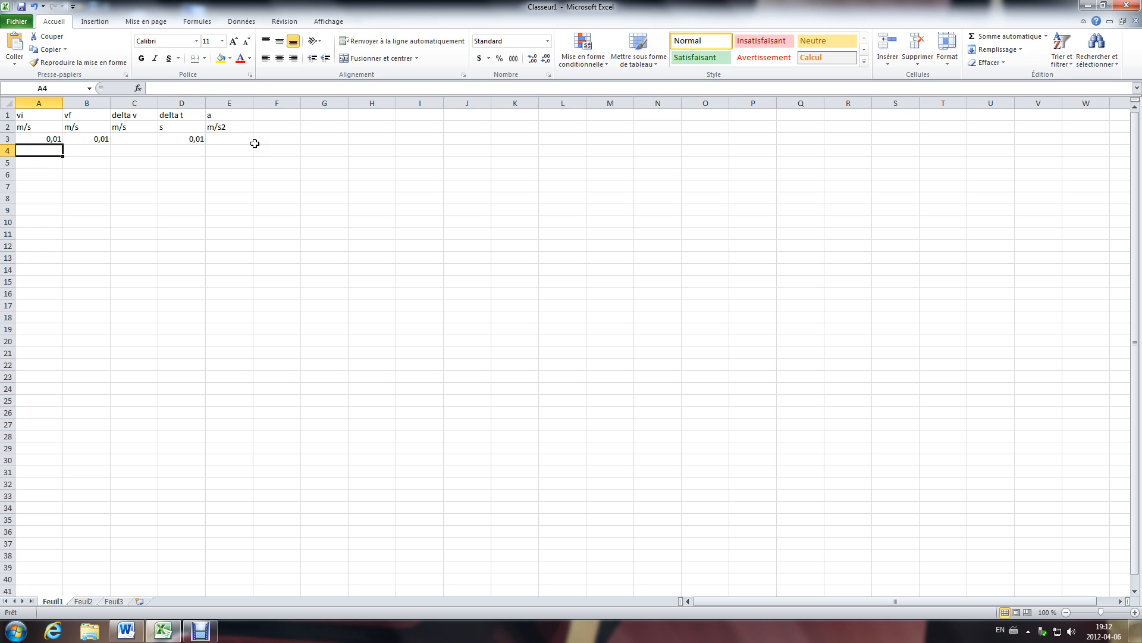
{"action": "type", "text": "1,32"}
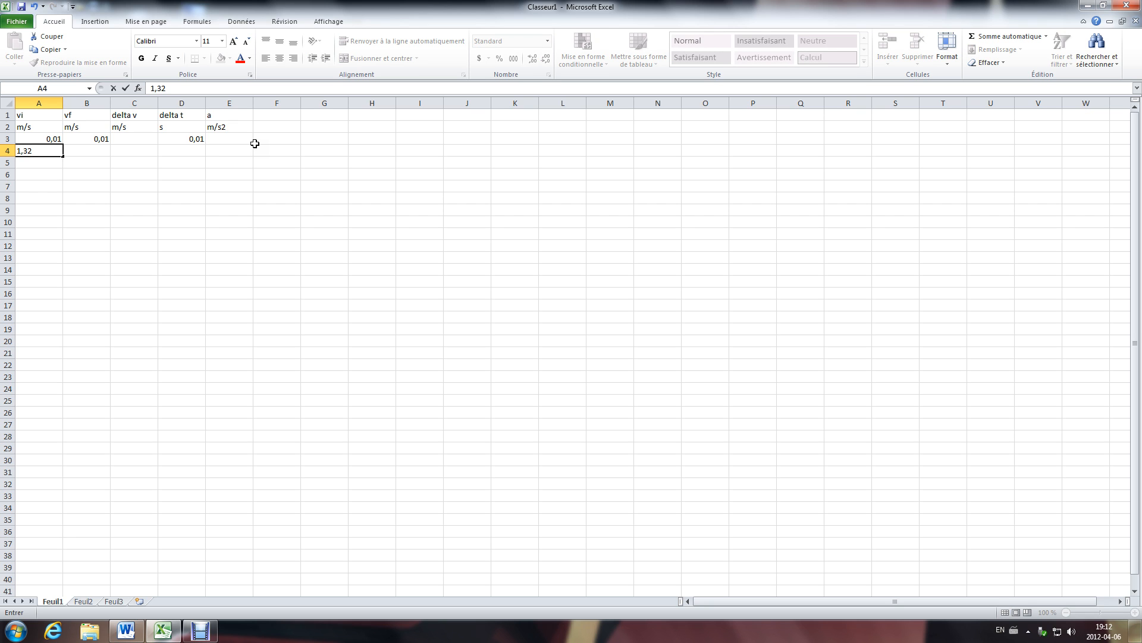
{"action": "key", "text": "Return"}
{"action": "type", "text": "2,45"}
{"action": "key", "text": "Return"}
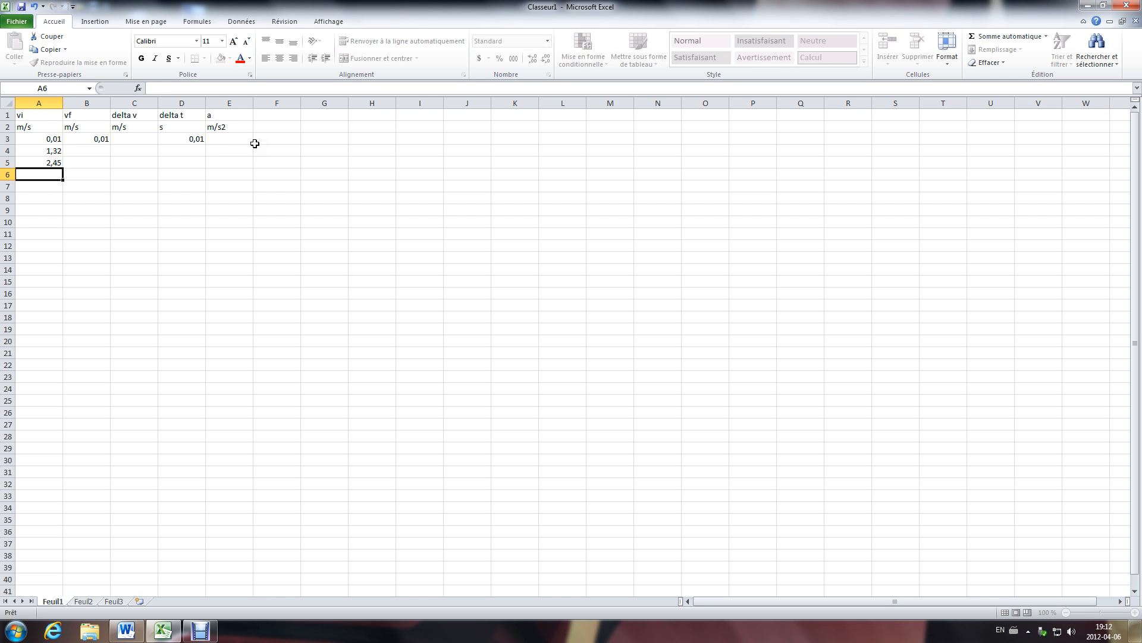
{"action": "type", "text": "5,2"}
{"action": "key", "text": "Return"}
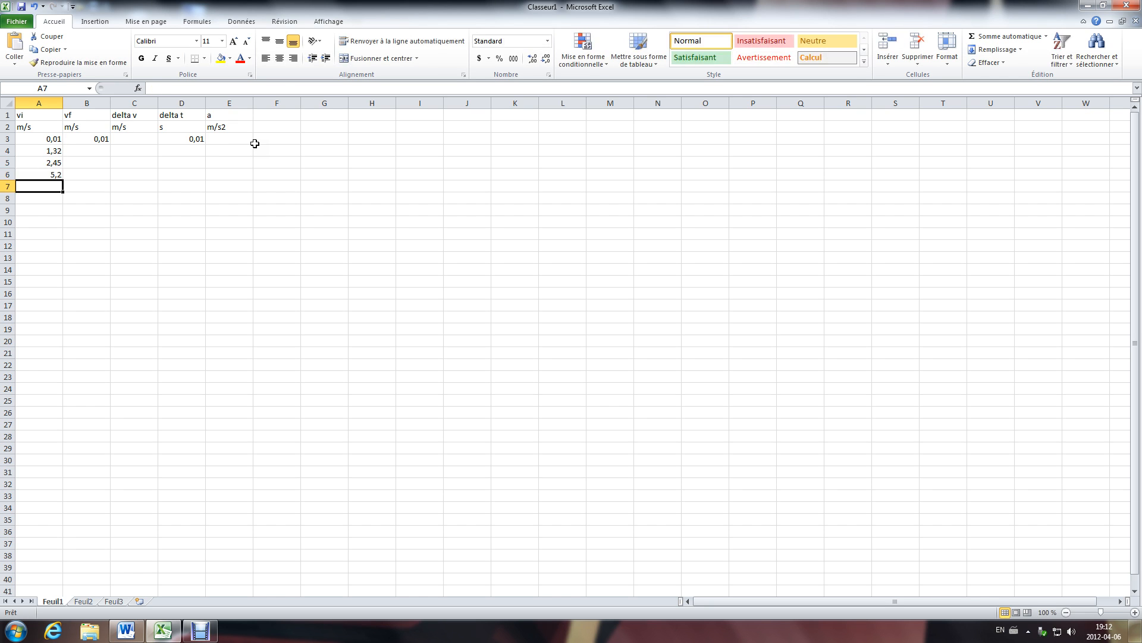
{"action": "type", "text": "6,71"}
{"action": "key", "text": "Return"}
{"action": "type", "text": "7,58"}
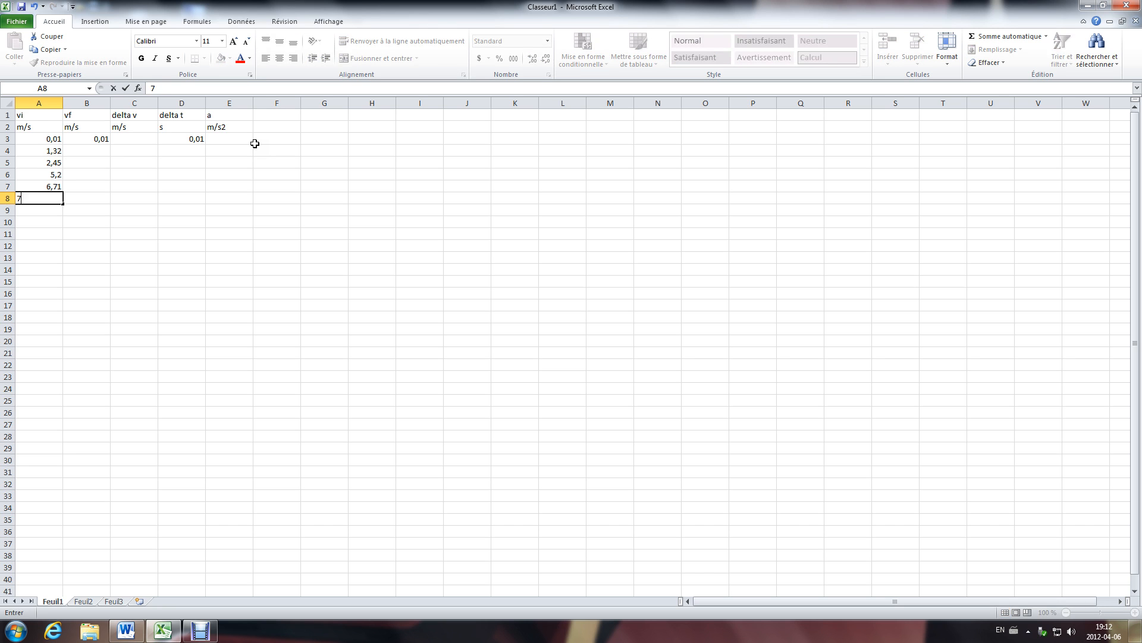
Enter the vf measurements 1,92, 2,99, 6,23, 7,19 and 9,03 in cells B4 to B8
{"action": "left_click", "coordinate": [95, 151]}
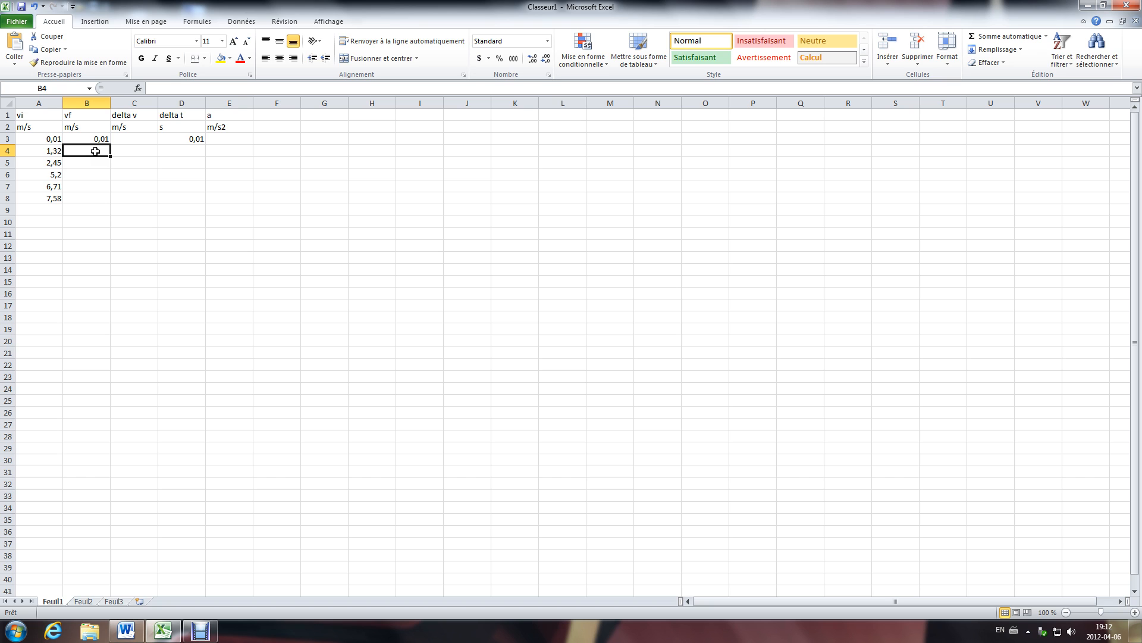
{"action": "type", "text": "1,92"}
{"action": "key", "text": "Return"}
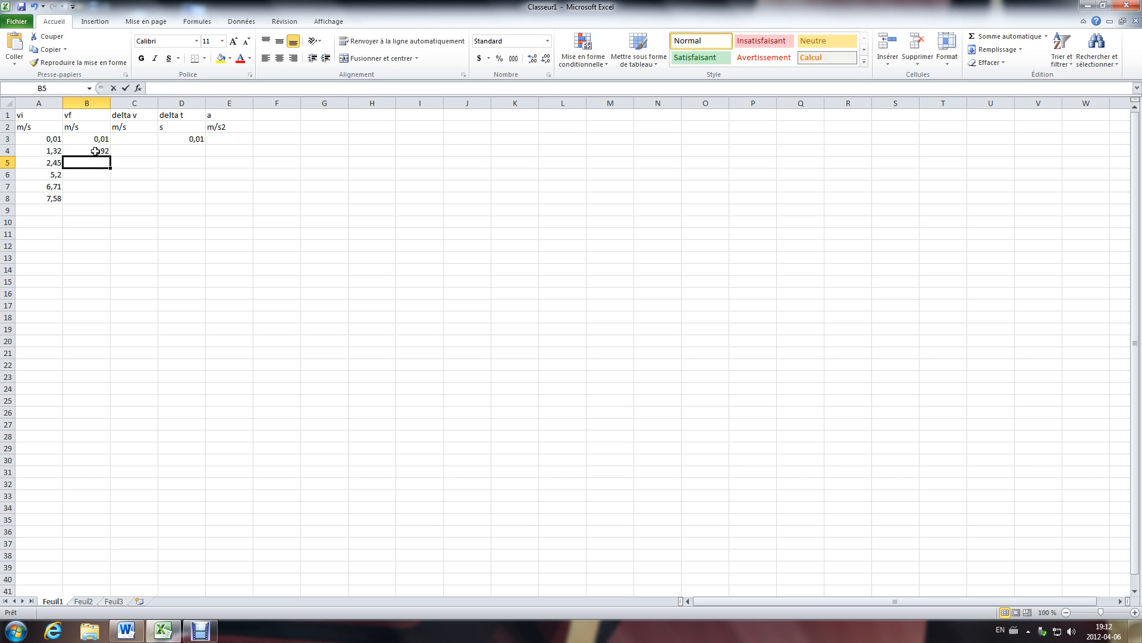
{"action": "type", "text": "2,99"}
{"action": "key", "text": "Return"}
{"action": "type", "text": "6"}
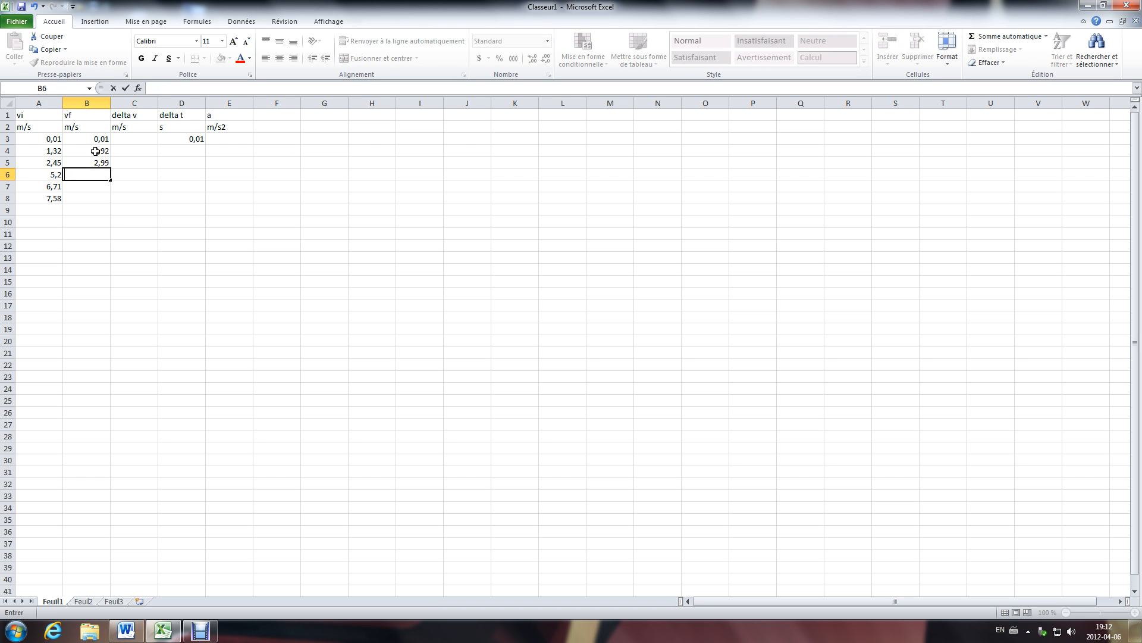
{"action": "type", "text": ",23"}
{"action": "key", "text": "Return"}
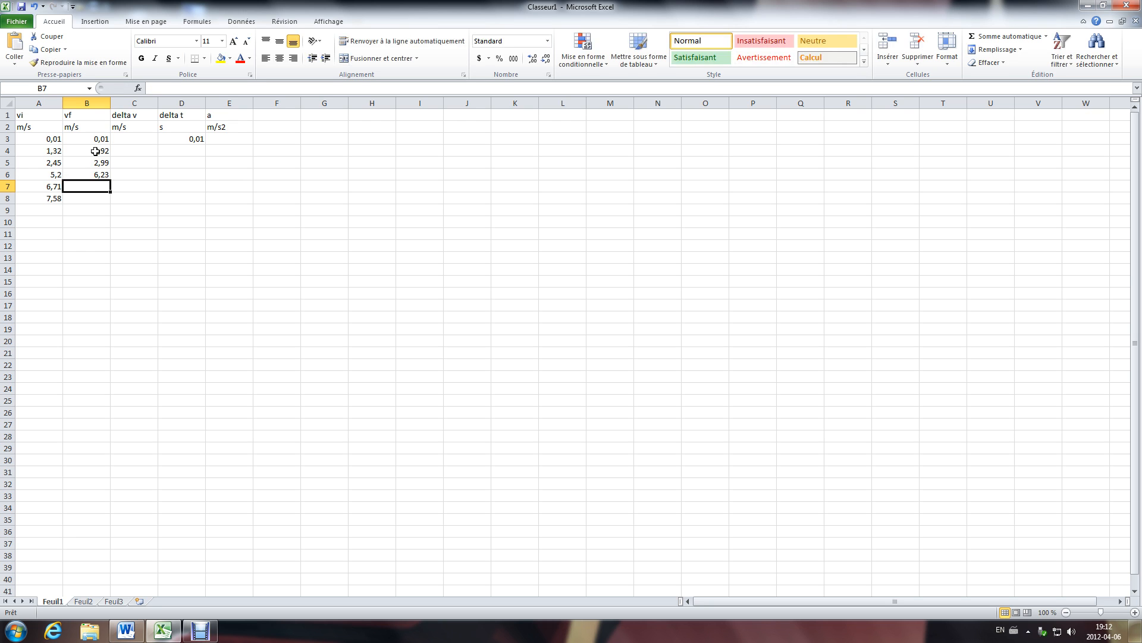
{"action": "type", "text": "7,19"}
{"action": "key", "text": "Return"}
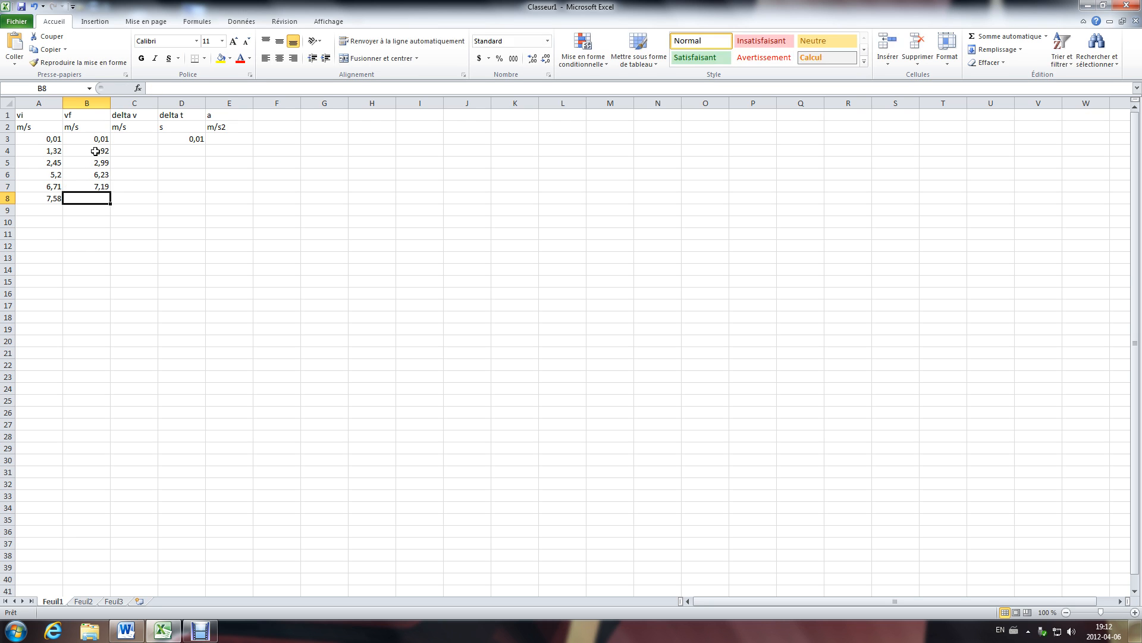
{"action": "type", "text": "9,03"}
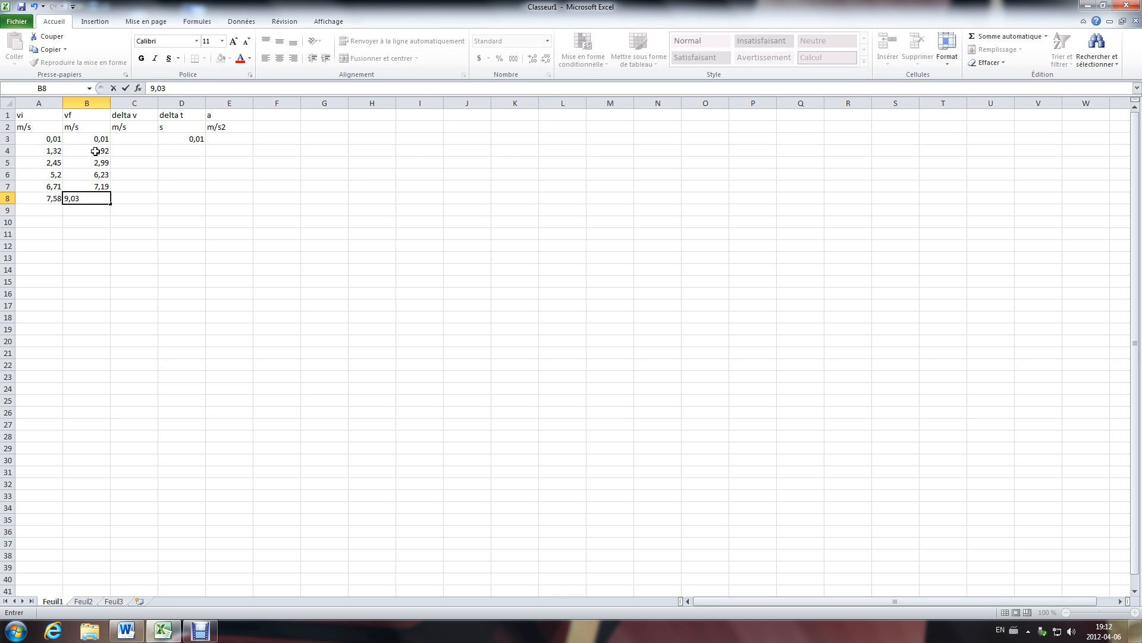
Enter the delta t measurements 0,53, 0,64, 0,59, 0,61 and 0,55 in cells D4 to D8
{"action": "key", "text": "Right"}
{"action": "key", "text": "Right"}
{"action": "key", "text": "Up"}
{"action": "key", "text": "Up"}
{"action": "key", "text": "Up"}
{"action": "key", "text": "Up"}
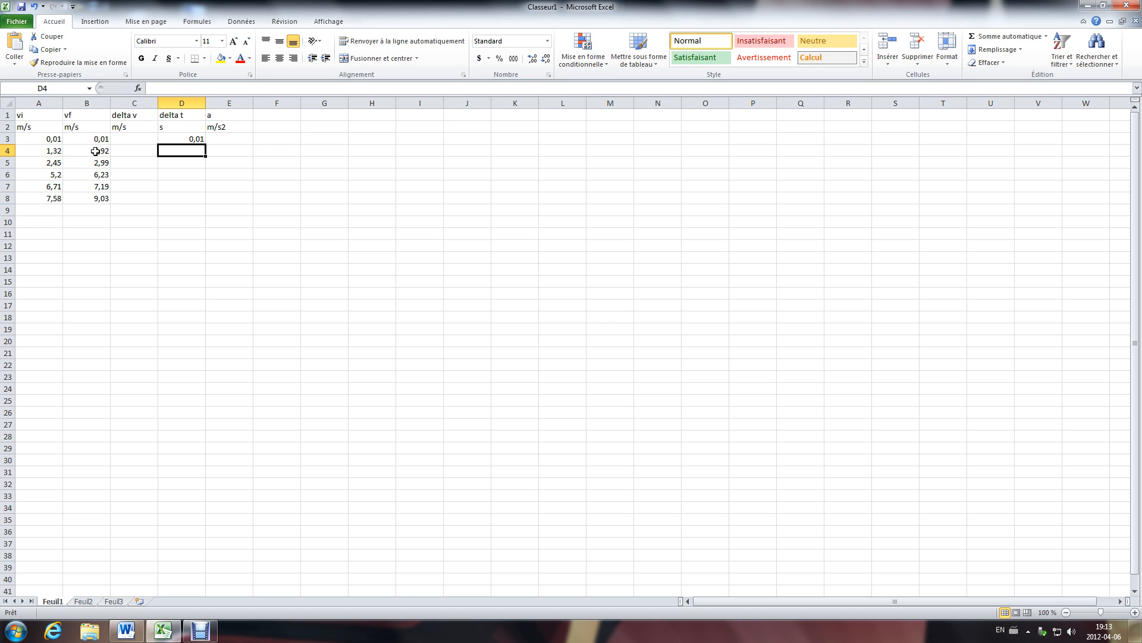
{"action": "type", "text": "0,53"}
{"action": "key", "text": "Return"}
{"action": "type", "text": "0,64"}
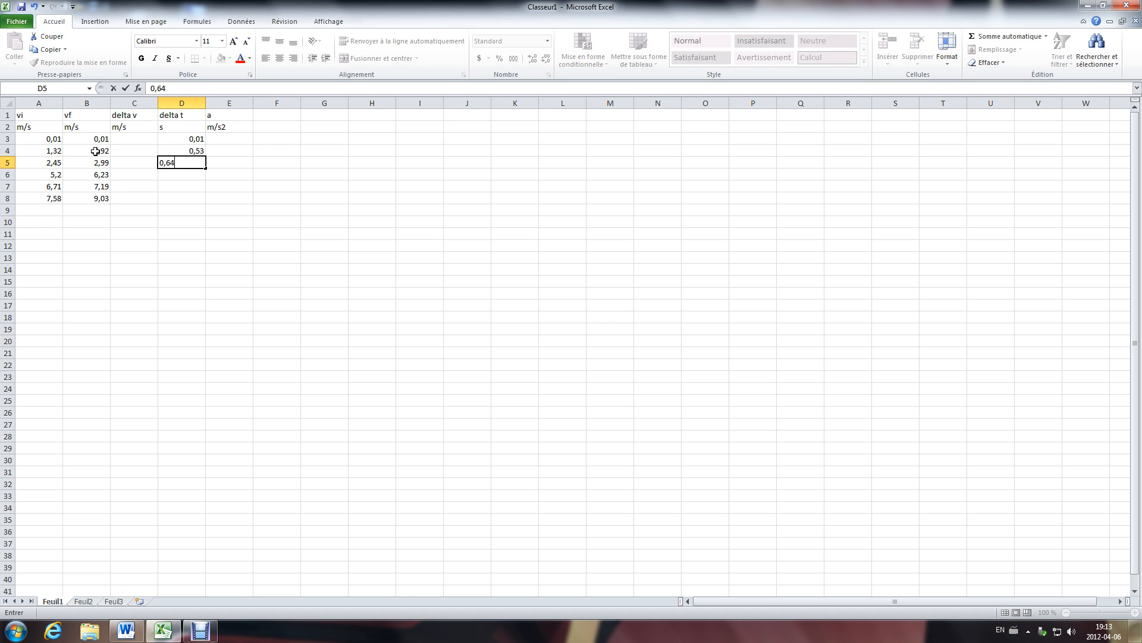
{"action": "key", "text": "Return"}
{"action": "type", "text": "0"}
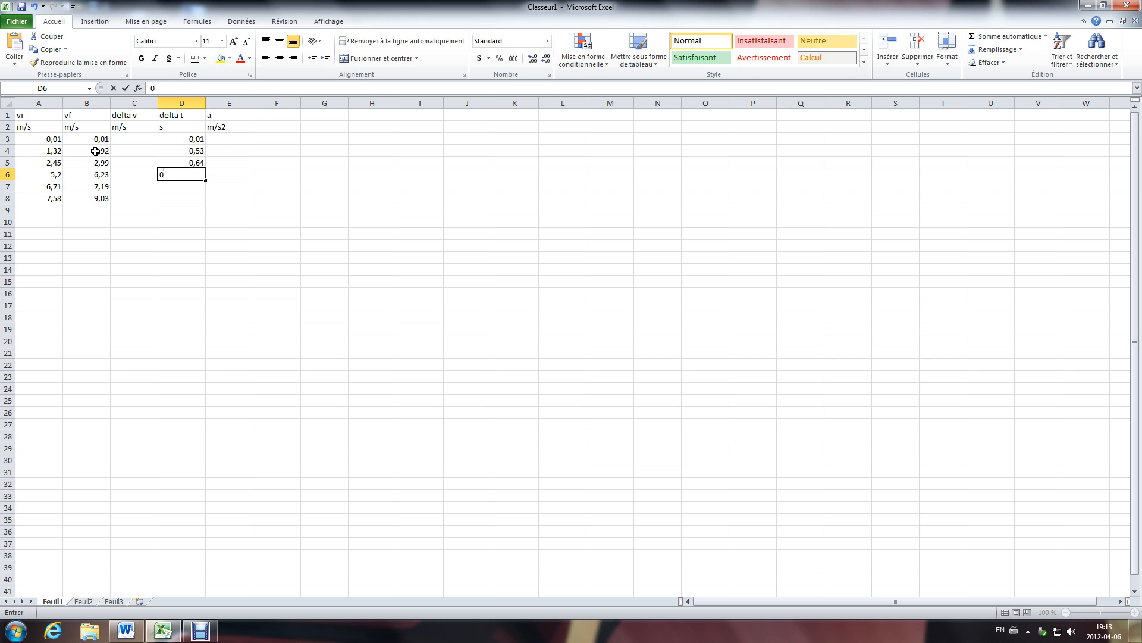
{"action": "type", "text": ",59"}
{"action": "key", "text": "Return"}
{"action": "type", "text": "0,61"}
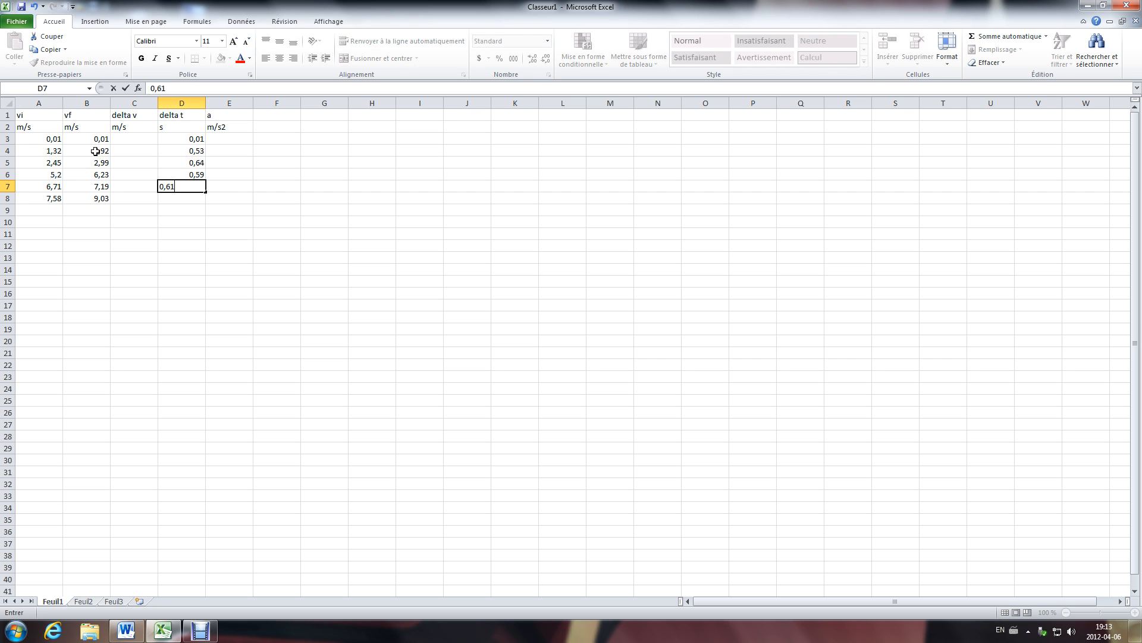
{"action": "key", "text": "Return"}
{"action": "type", "text": "0,55"}
{"action": "key", "text": "Return"}
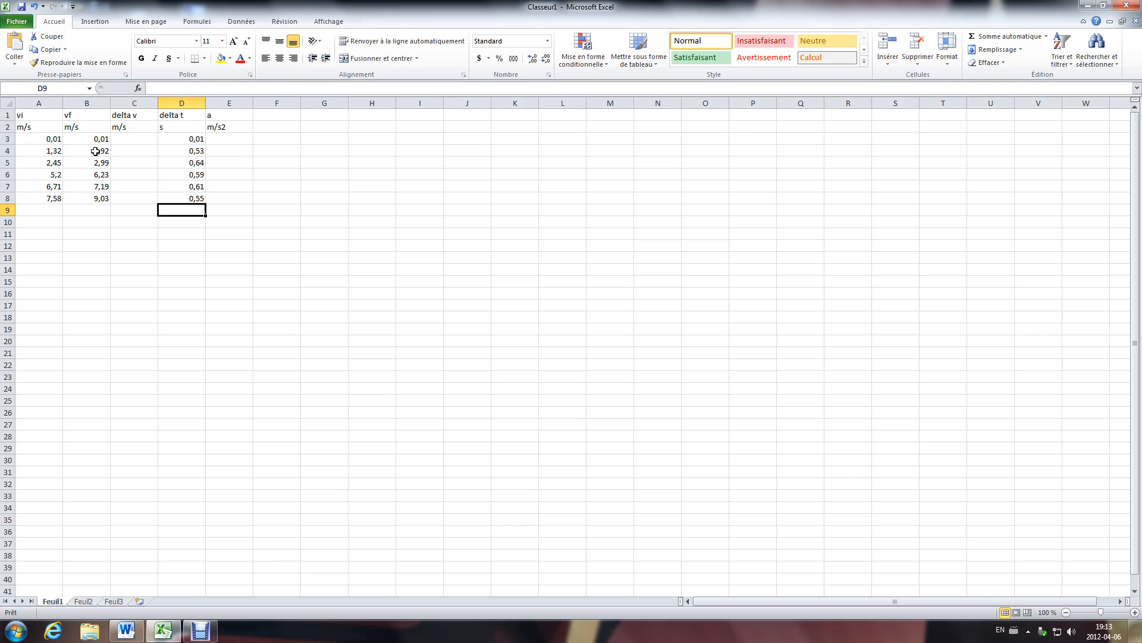
Calculate delta v in C4 with the formula =B4-A4 and fill it down to C8
{"action": "left_click", "coordinate": [132, 149]}
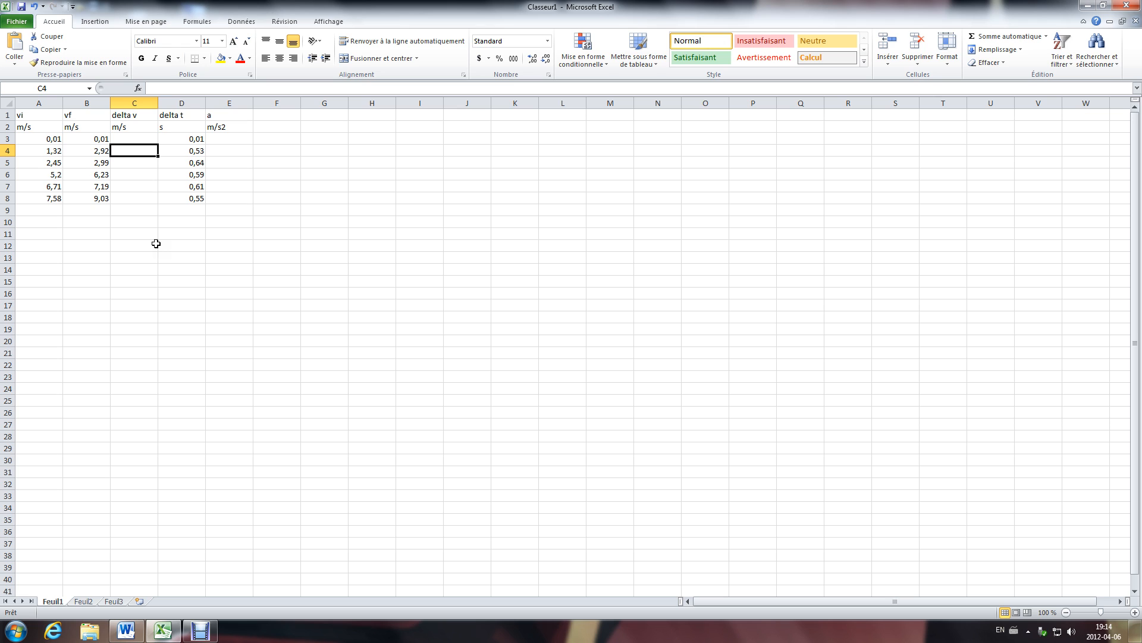
{"action": "type", "text": "="}
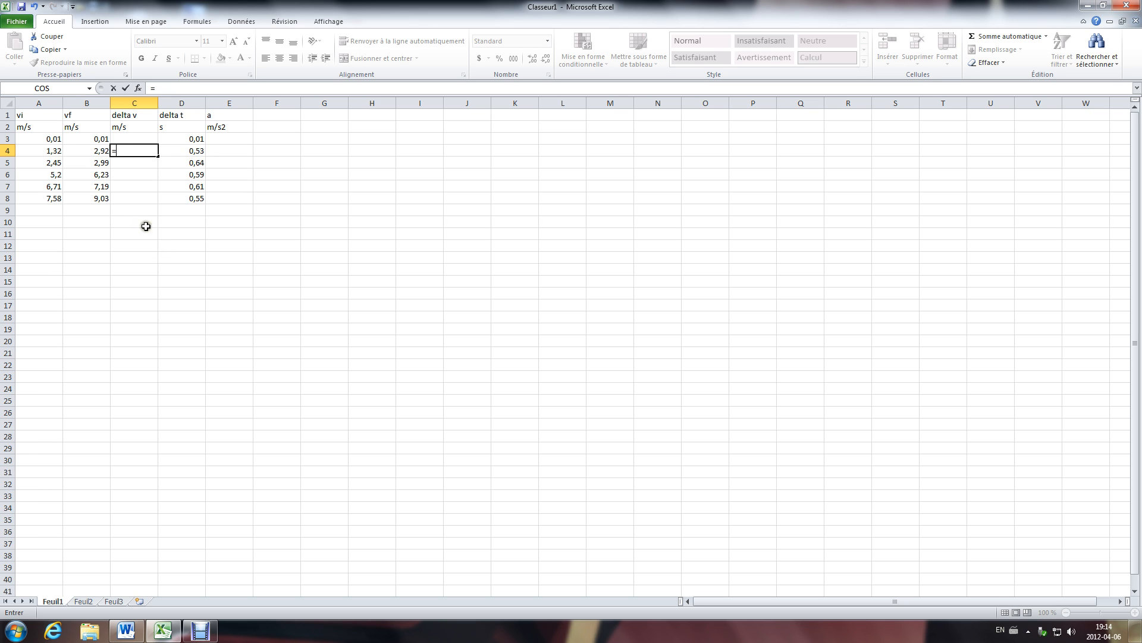
{"action": "left_click", "coordinate": [100, 152]}
{"action": "type", "text": "-"}
{"action": "left_click", "coordinate": [48, 151]}
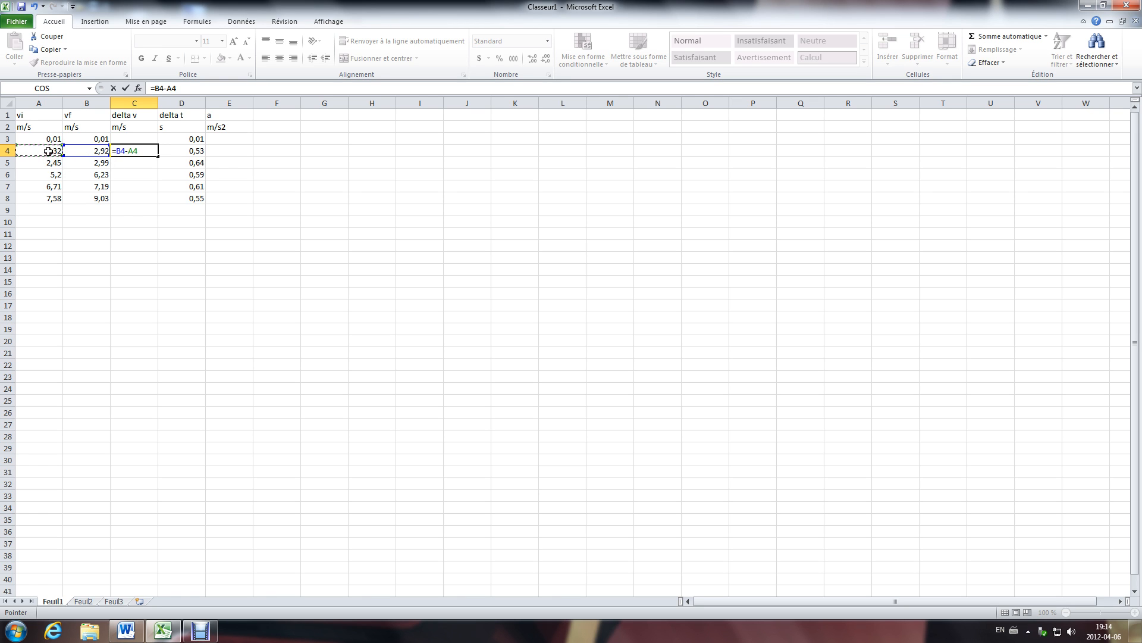
{"action": "key", "text": "Return"}
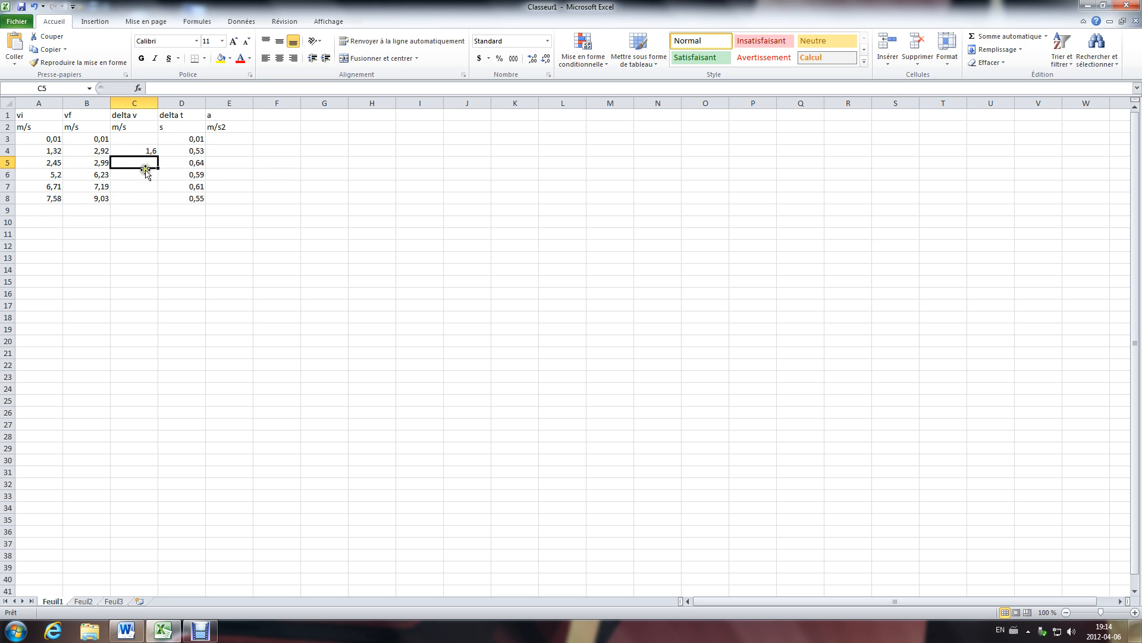
{"action": "left_click", "coordinate": [128, 151]}
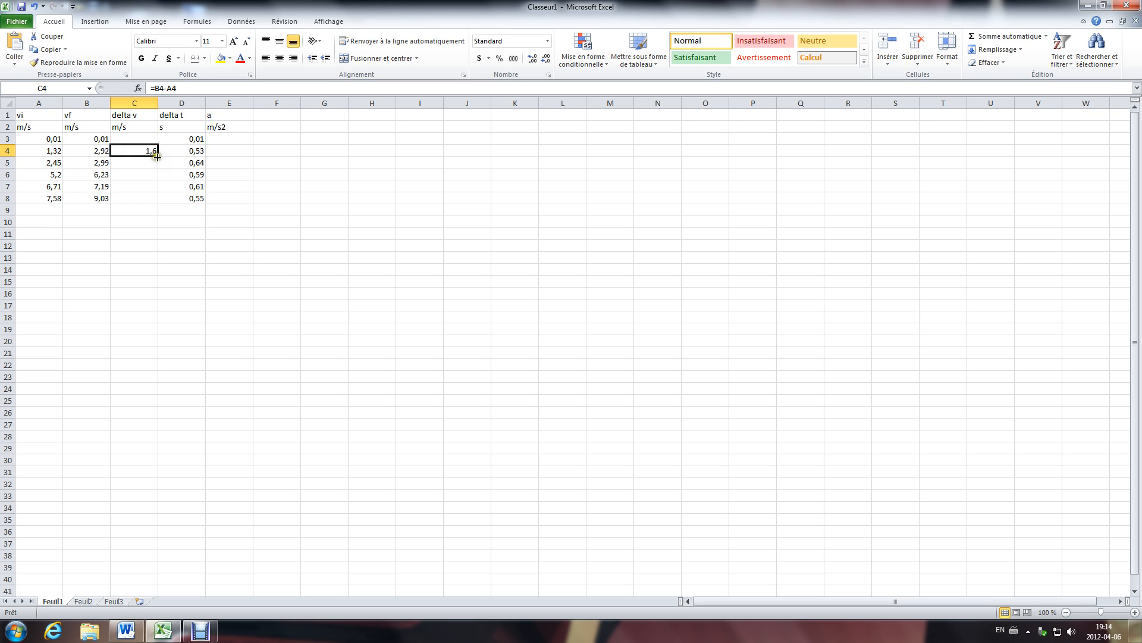
{"action": "left_click_drag", "start_coordinate": [157, 155], "coordinate": [154, 204]}
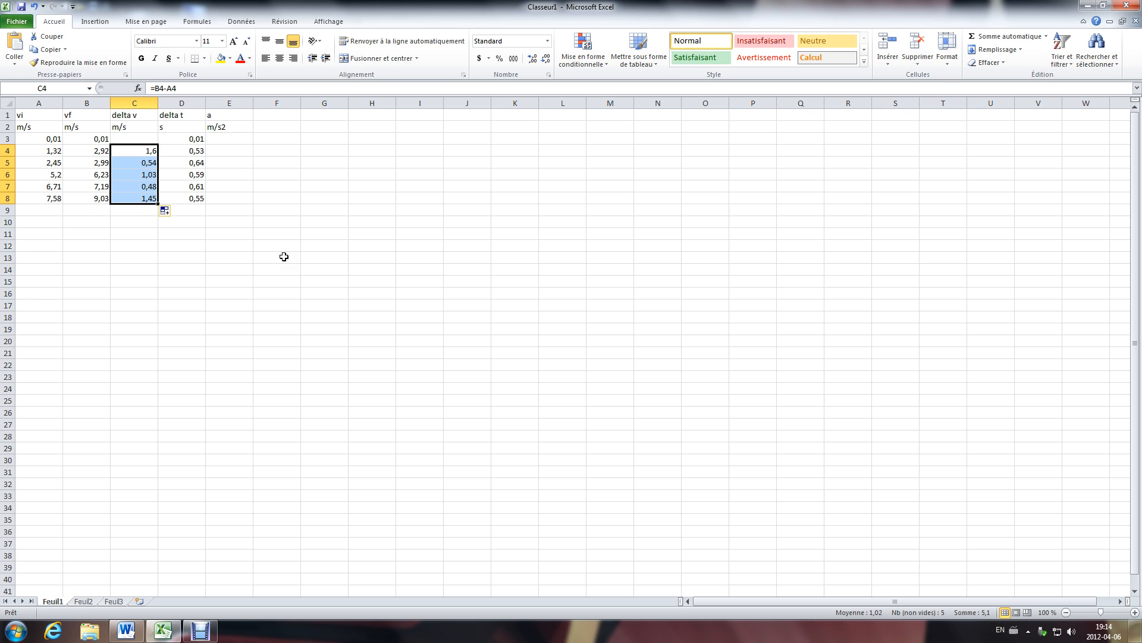
Calculate the acceleration in E4 with the formula =C4/D4 and fill it down to E8
{"action": "left_click", "coordinate": [244, 152]}
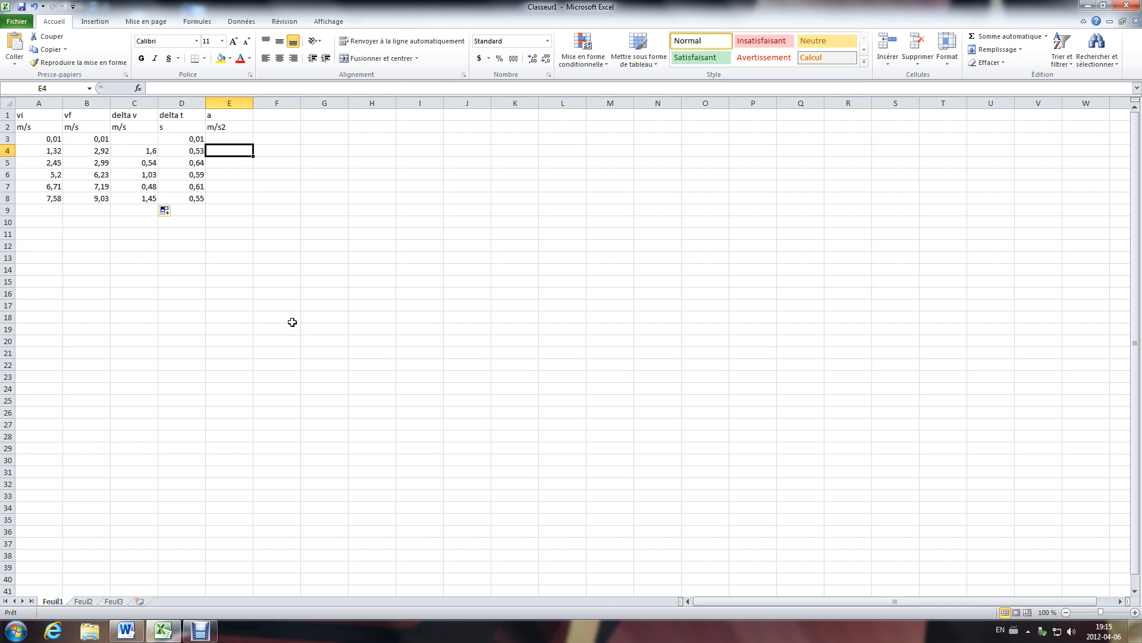
{"action": "type", "text": "="}
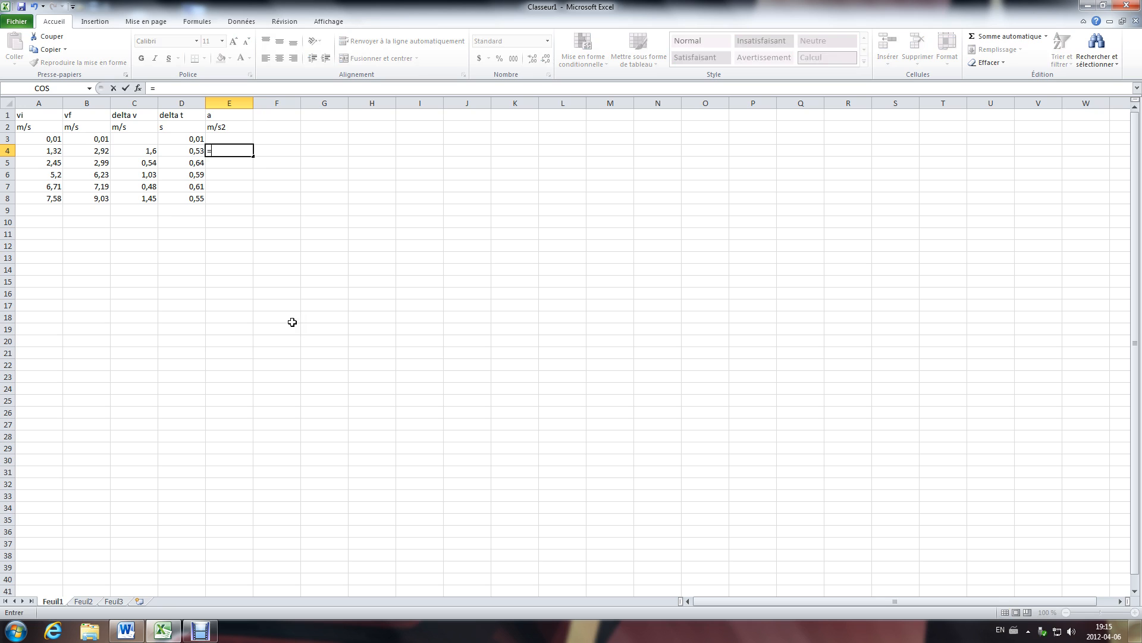
{"action": "left_click", "coordinate": [137, 151]}
{"action": "type", "text": "/"}
{"action": "left_click", "coordinate": [191, 151]}
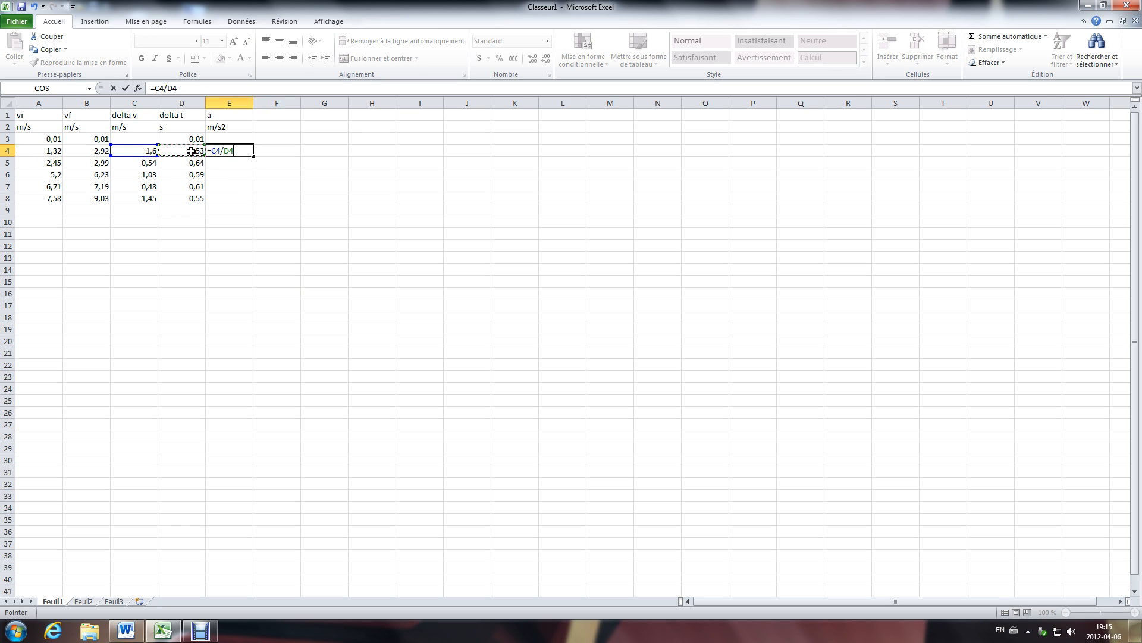
{"action": "key", "text": "Return"}
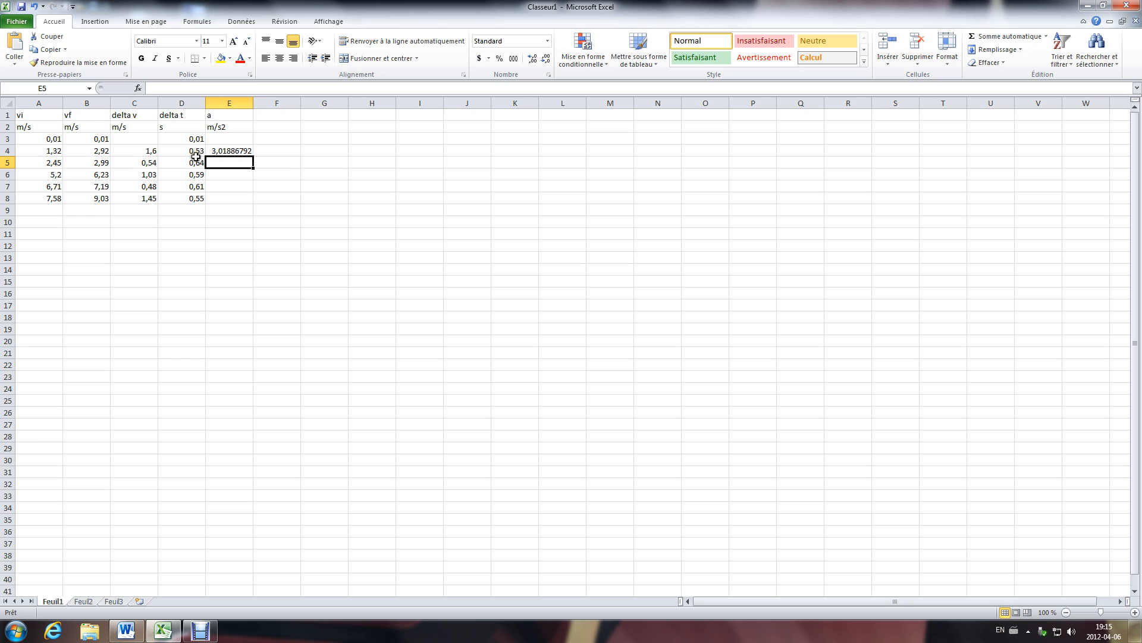
{"action": "left_click", "coordinate": [229, 151]}
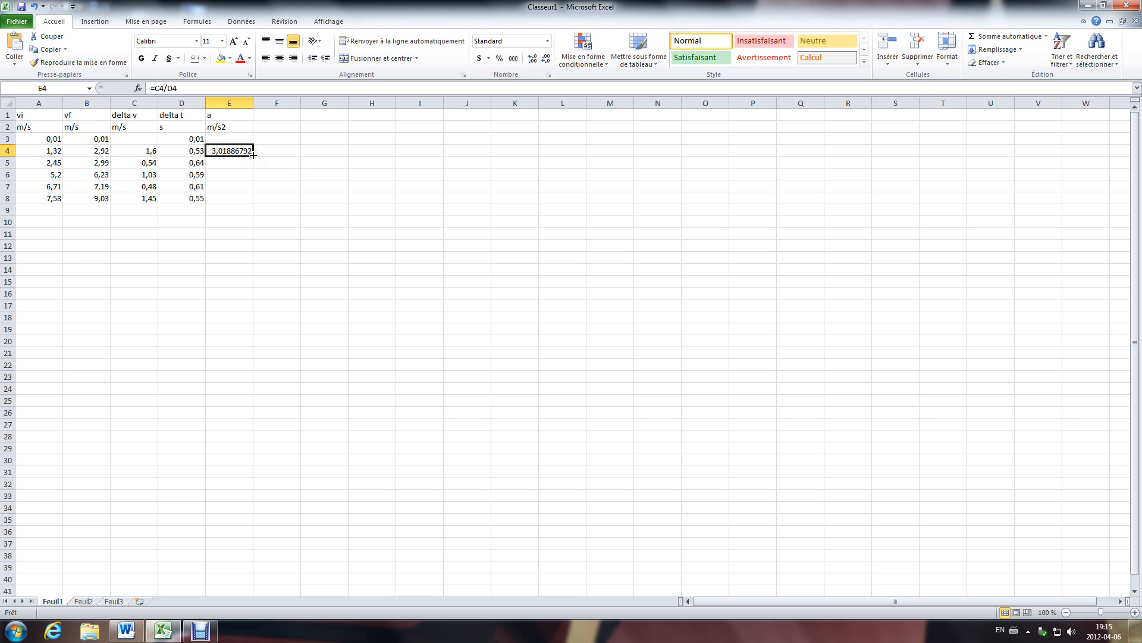
{"action": "left_click_drag", "start_coordinate": [253, 155], "coordinate": [256, 207]}
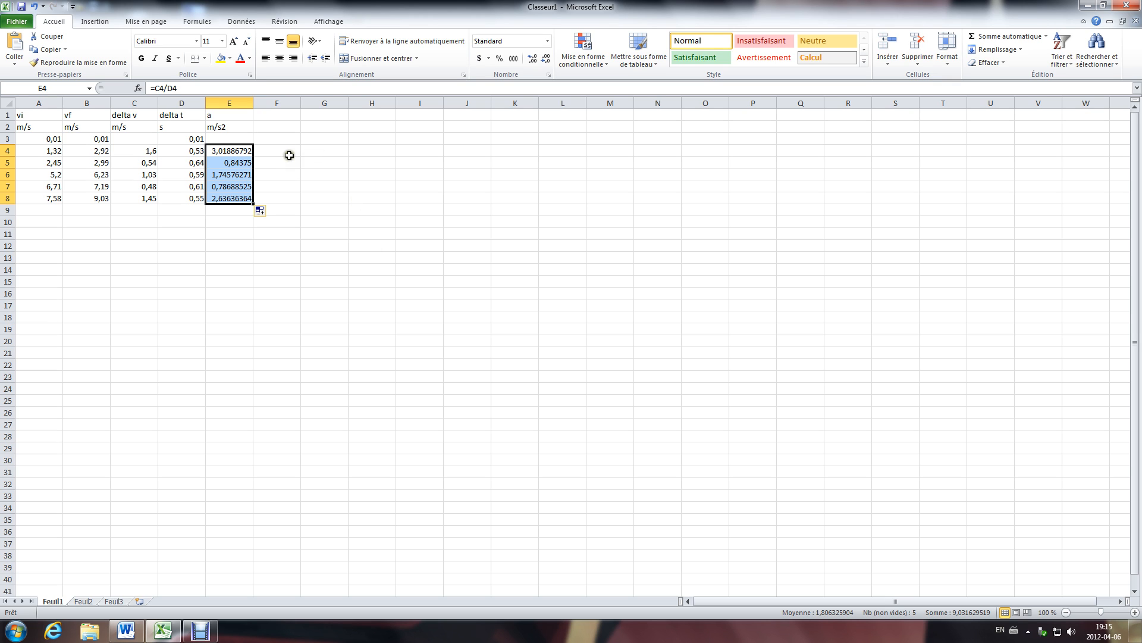
Copy the whole results table, cells A1 to E8
{"action": "left_click", "coordinate": [40, 115]}
{"action": "left_click_drag", "start_coordinate": [41, 114], "coordinate": [249, 200]}
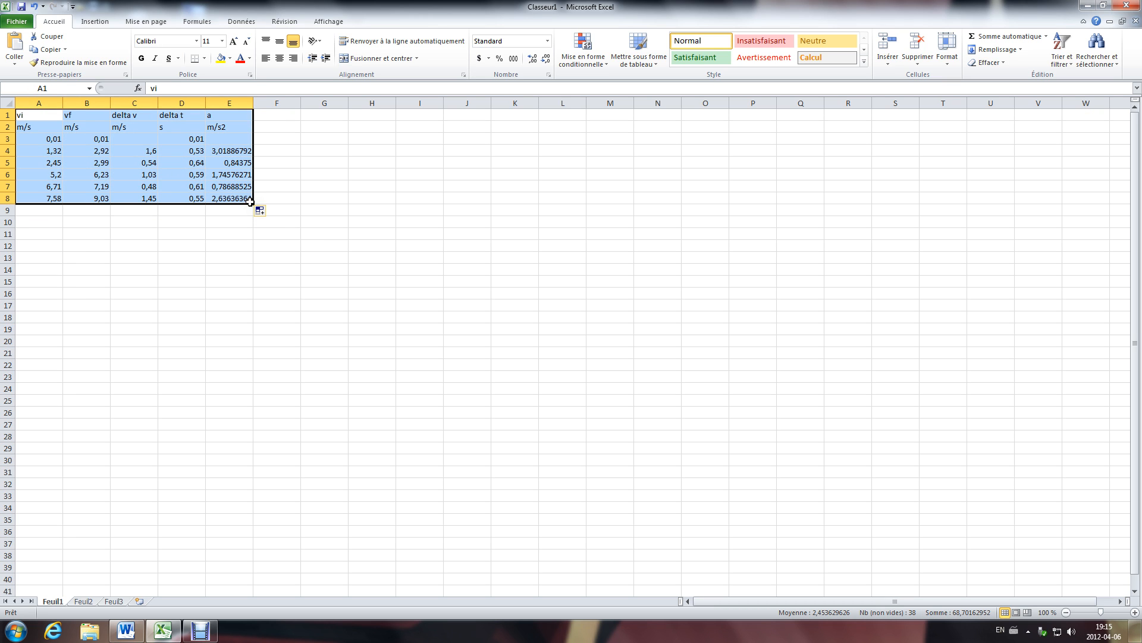
{"action": "key", "text": "ctrl+c"}
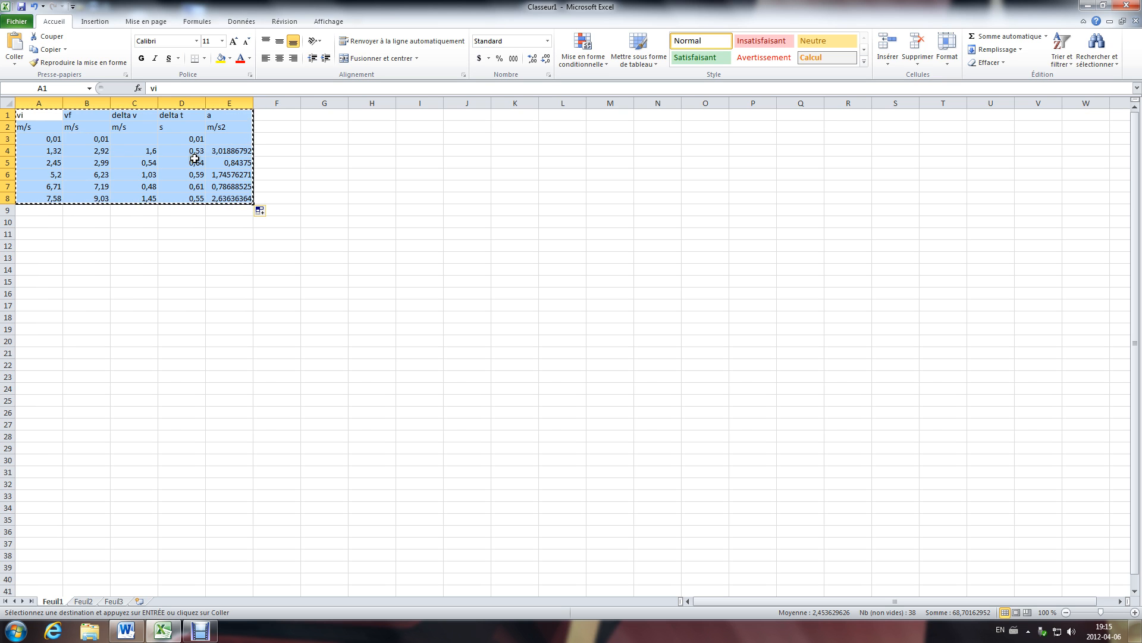
{"action": "right_click", "coordinate": [140, 140]}
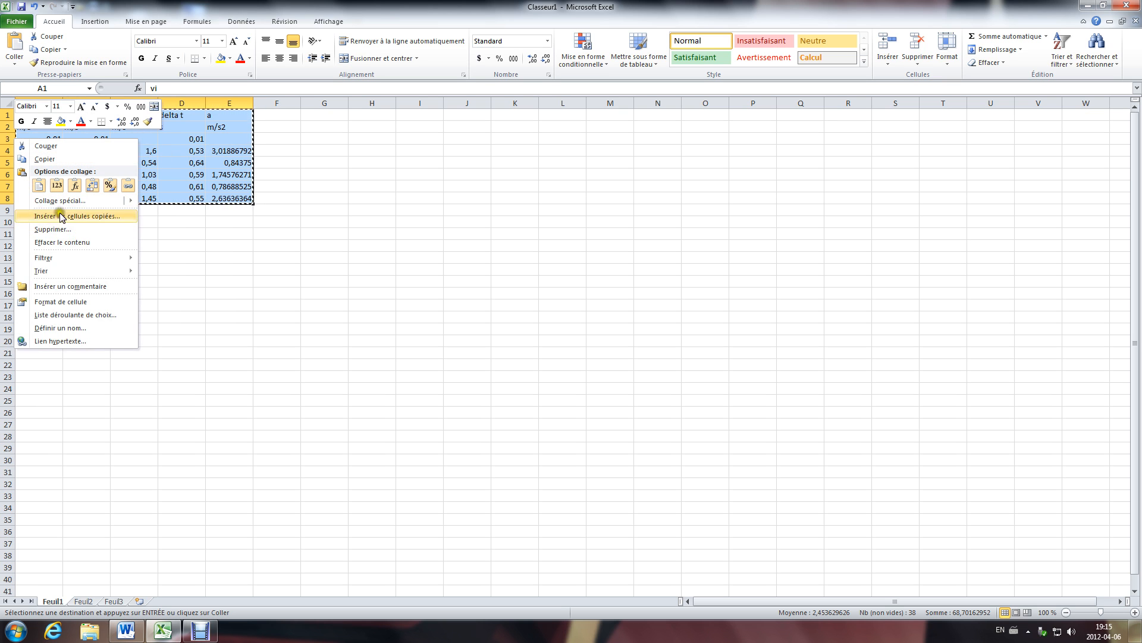
{"action": "left_click", "coordinate": [313, 173]}
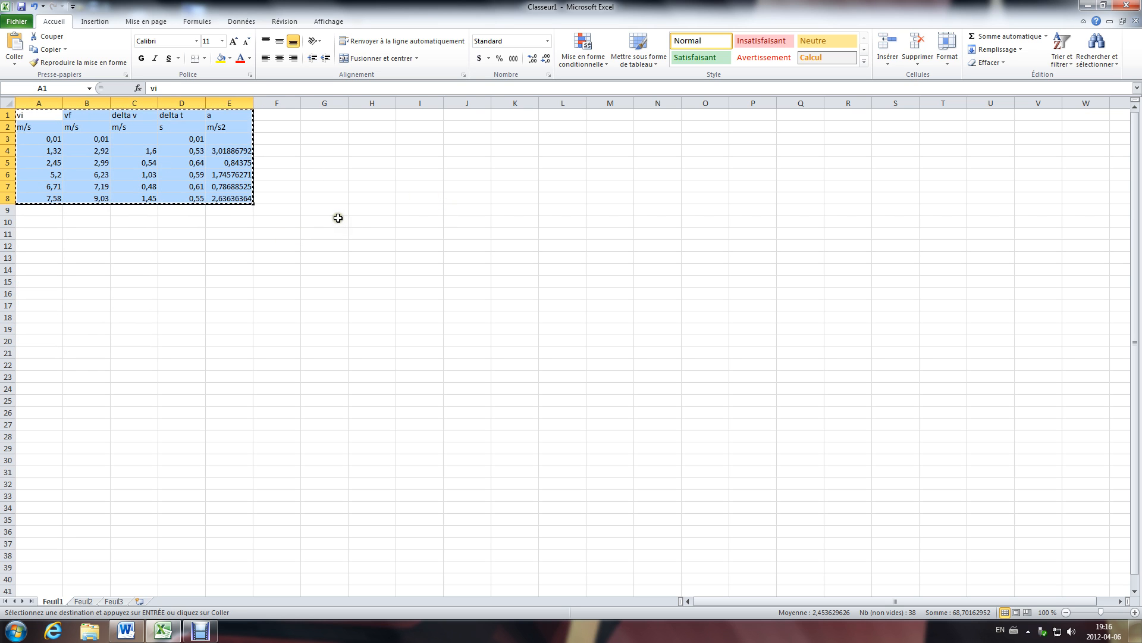
Switch to Word and enter the heading "Présentation des résultats" at the start of the blank document
{"action": "left_click", "coordinate": [139, 635]}
{"action": "key", "text": "Delete"}
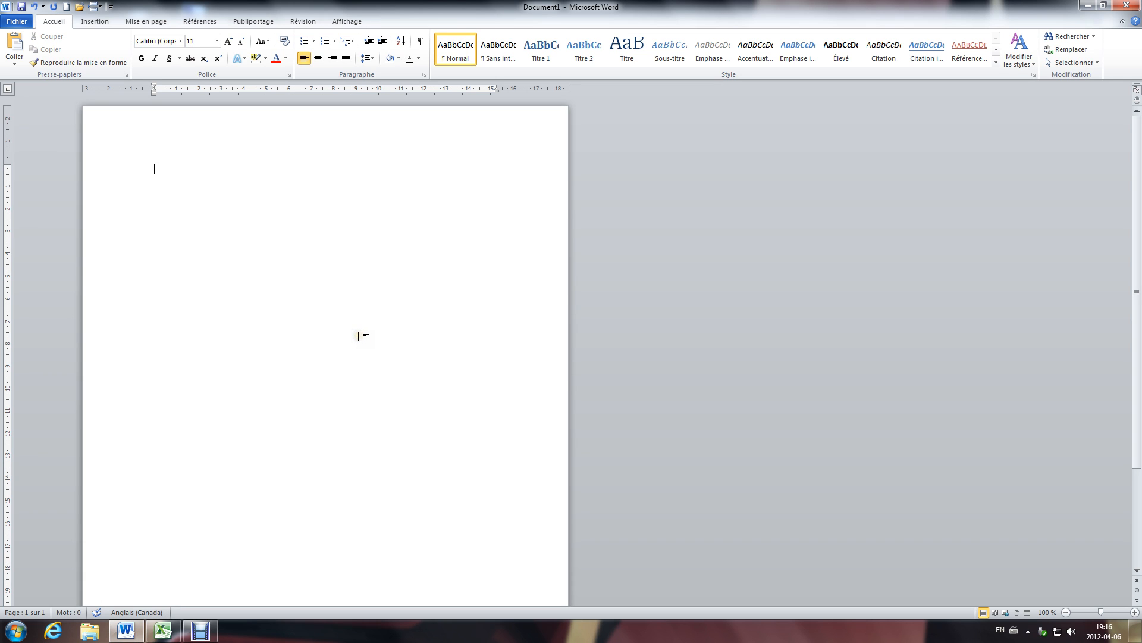
{"action": "type", "text": "Présentation des résultats"}
Set the proofing language of all the text to Français (Canada) and underline the heading "Présentation des résultats"
{"action": "key", "text": "ctrl+a"}
{"action": "left_click", "coordinate": [150, 611]}
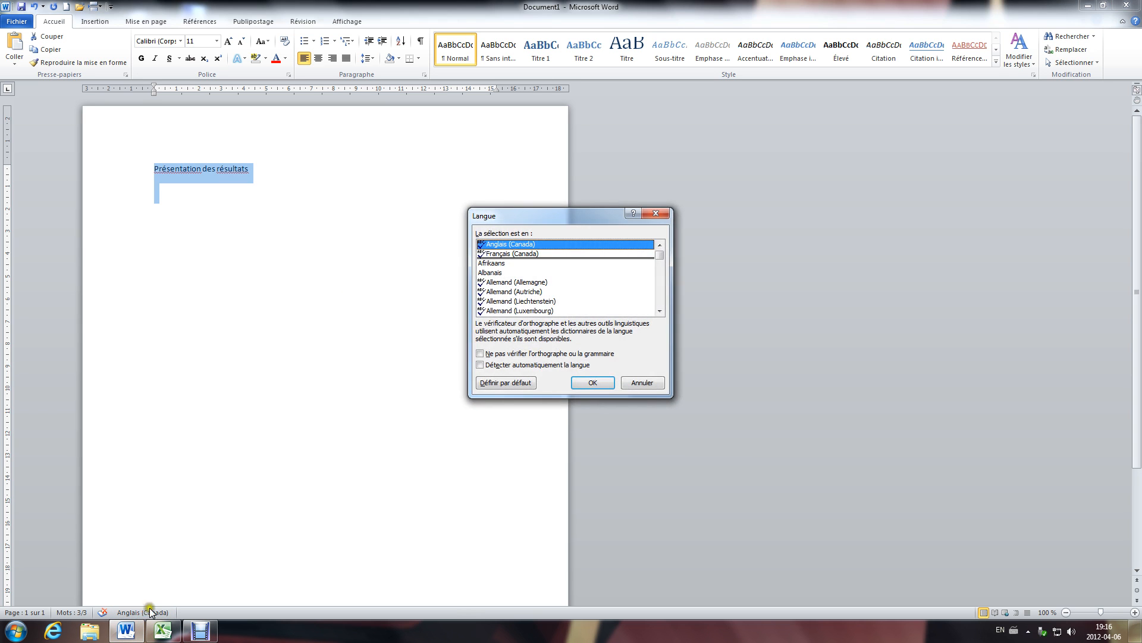
{"action": "left_click", "coordinate": [542, 254]}
{"action": "left_click", "coordinate": [593, 383]}
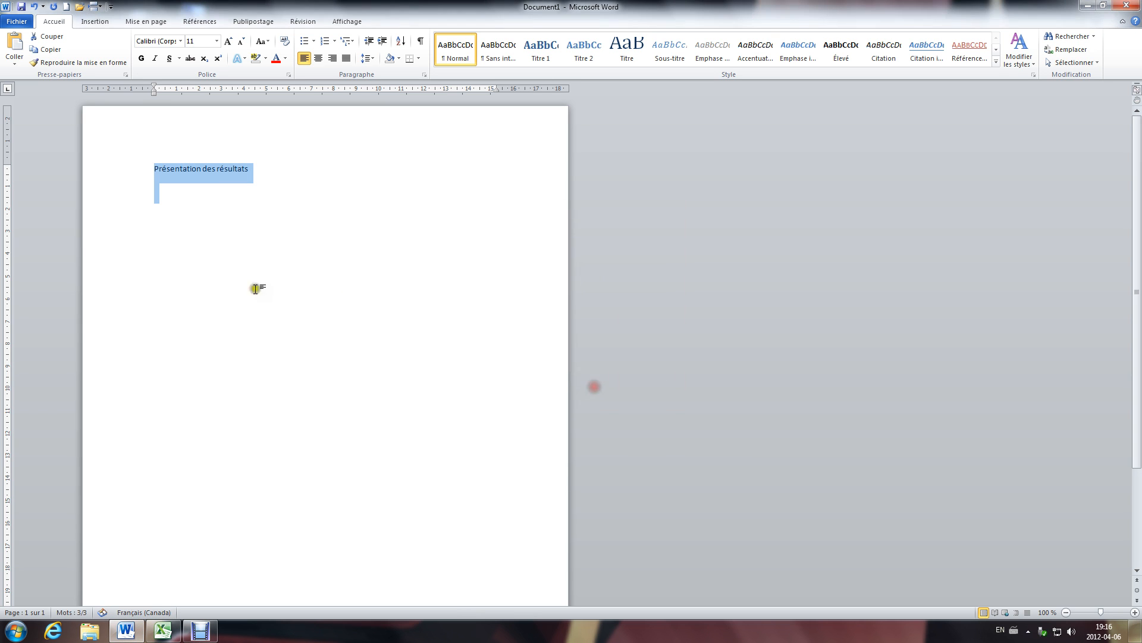
{"action": "left_click_drag", "start_coordinate": [267, 172], "coordinate": [134, 172]}
{"action": "left_click", "coordinate": [169, 58]}
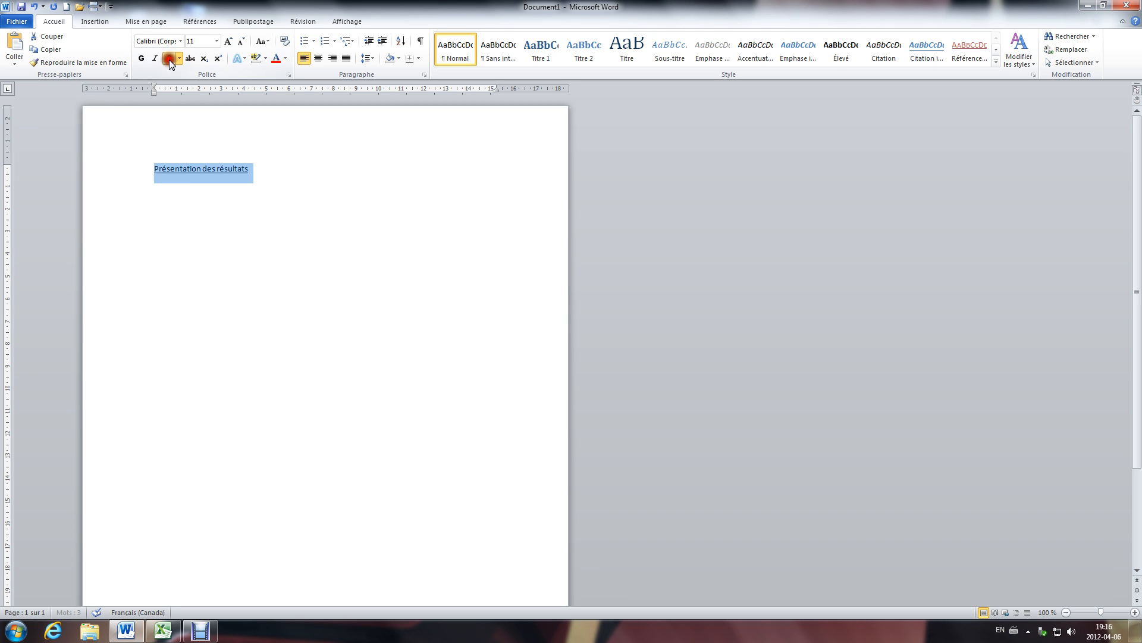
Add the table title "Tableau 1 : Résultats de l'expérience sur l'accélération" below the heading and make it bold
{"action": "left_click", "coordinate": [178, 196]}
{"action": "type", "text": "T"}
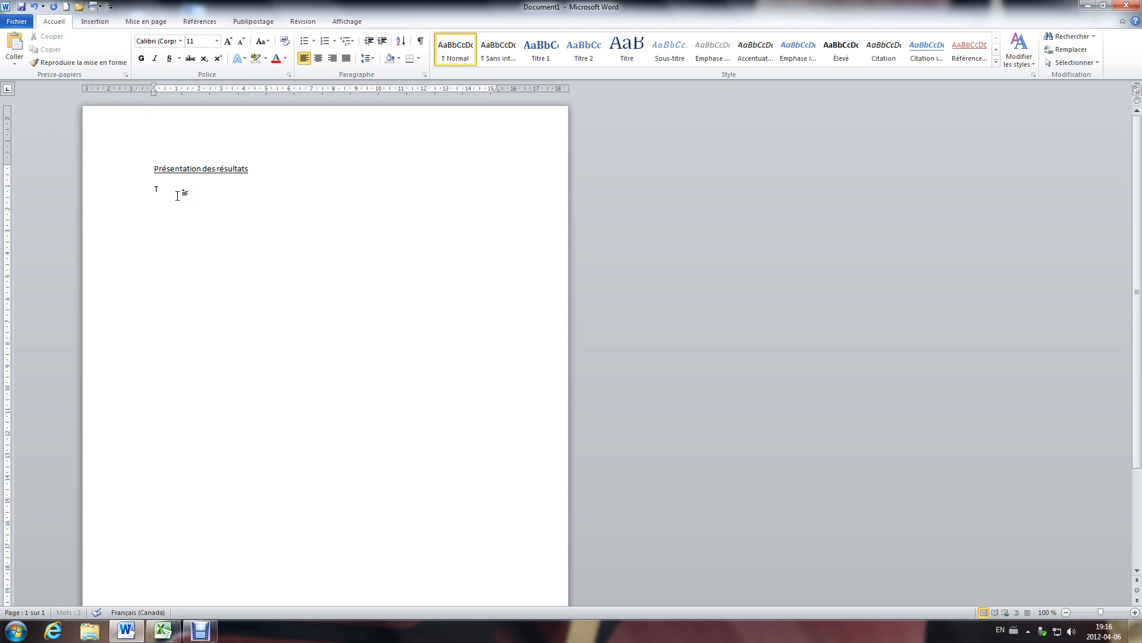
{"action": "type", "text": "ableau 1 : Résultats de l'expérience sur l'accé"}
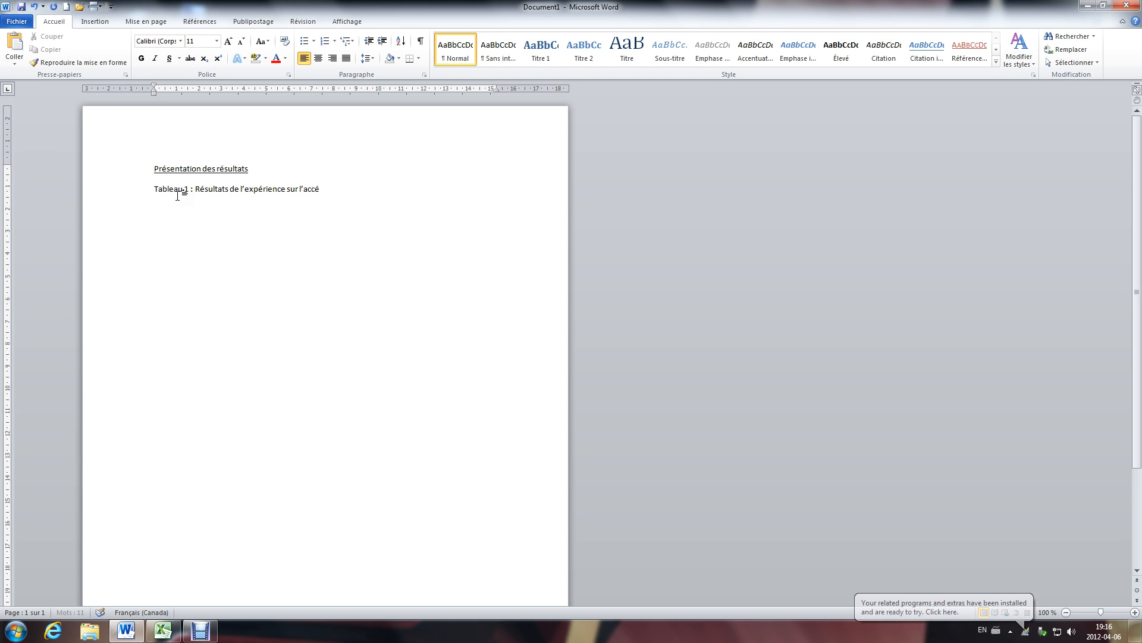
{"action": "type", "text": "lération"}
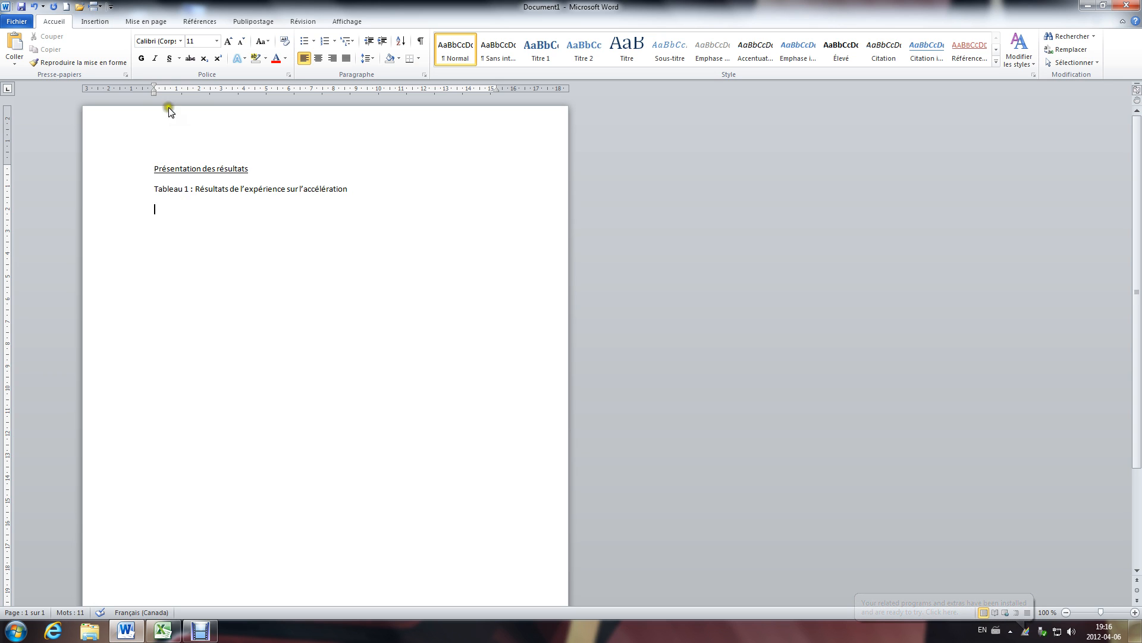
{"action": "left_click_drag", "start_coordinate": [350, 188], "coordinate": [164, 189]}
{"action": "key", "text": "ctrl+g"}
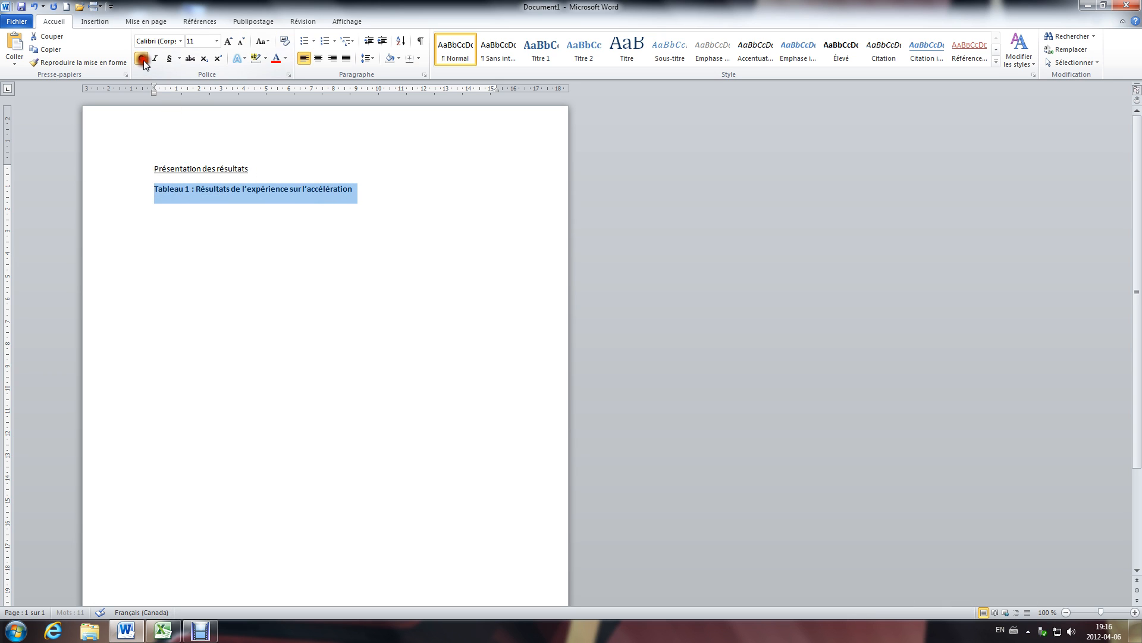
Paste the copied Excel results table on the line below the Tableau 1 title
{"action": "left_click", "coordinate": [175, 225]}
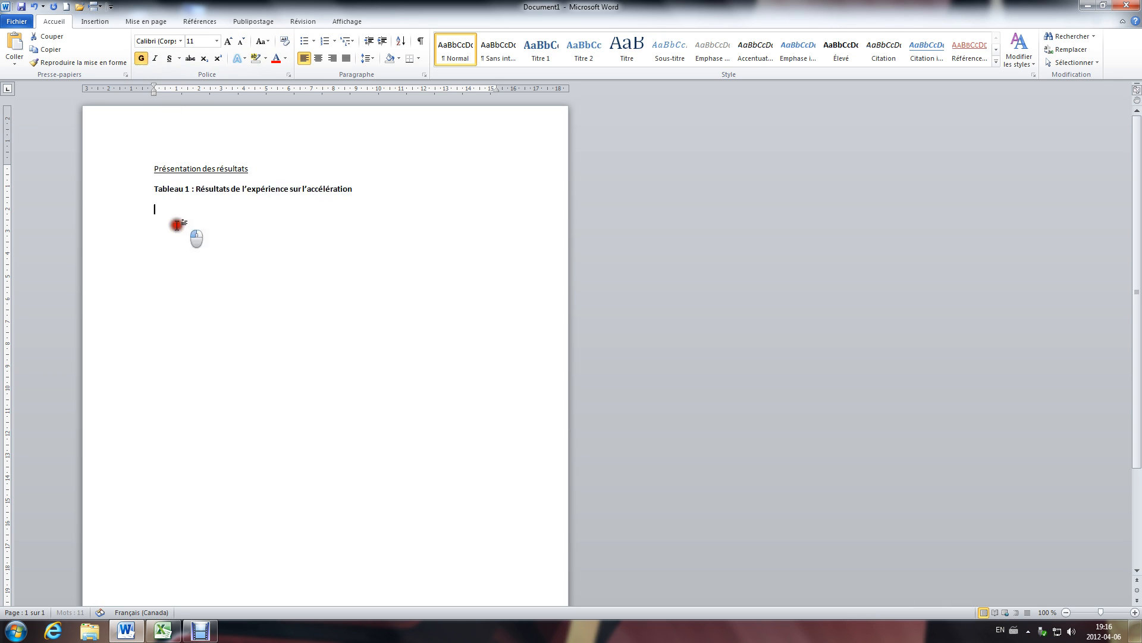
{"action": "left_click", "coordinate": [517, 204]}
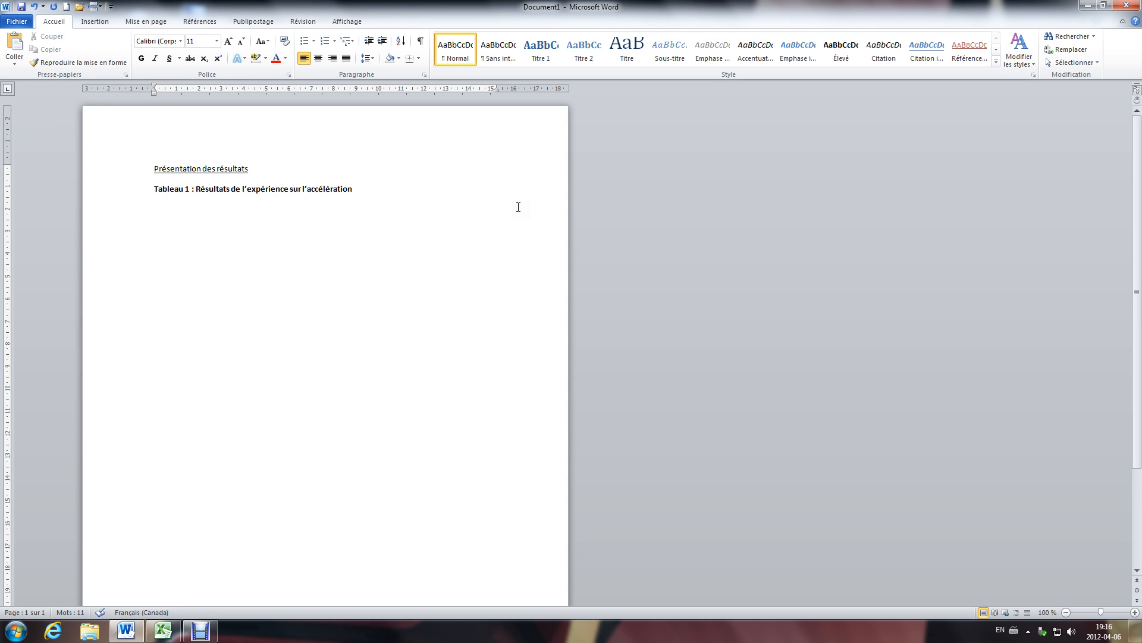
{"action": "left_click", "coordinate": [516, 205]}
{"action": "key", "text": "ctrl+v"}
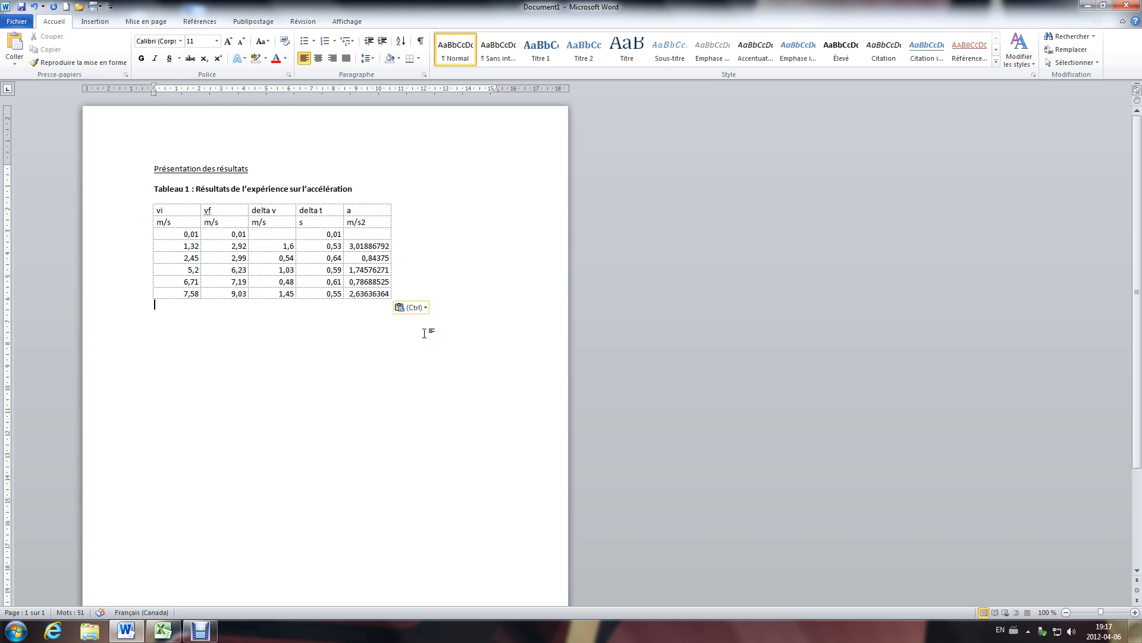
Check in the print preview how the page and its table borders will print, and return to the document
{"action": "key", "text": "ctrl+p"}
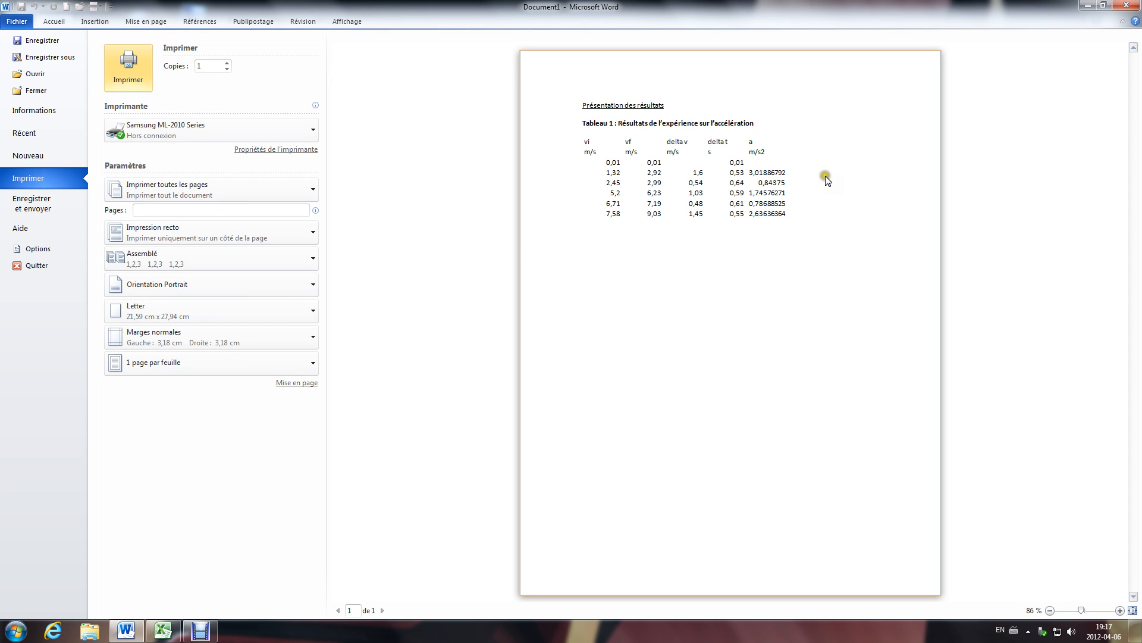
{"action": "key", "text": "Escape"}
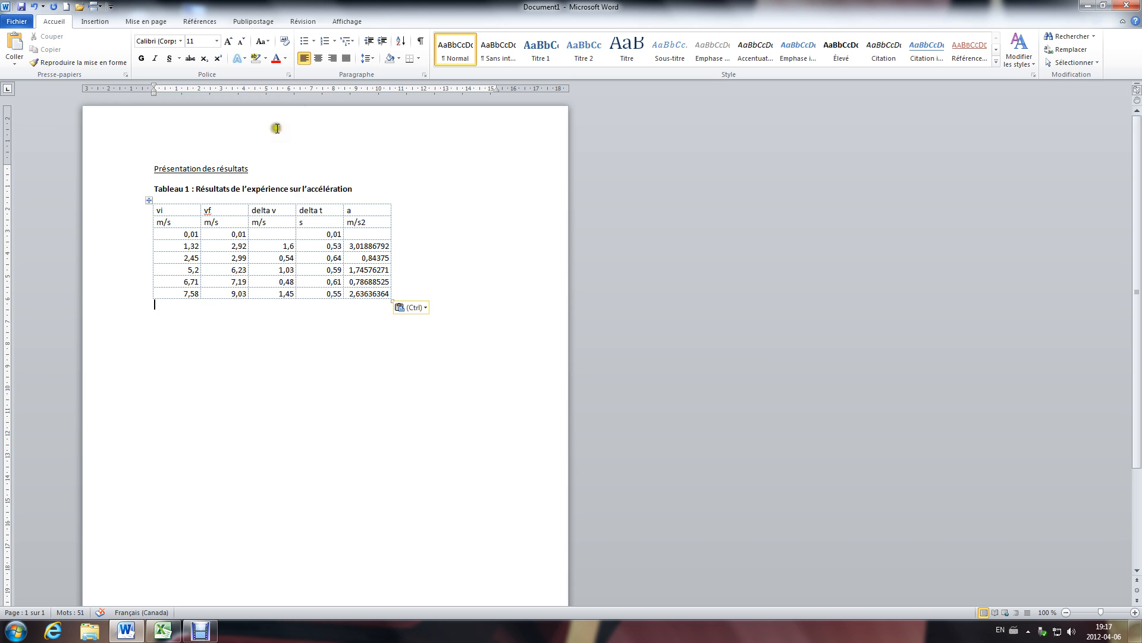
Hide the gridlines of the results table to check its real borders, and display them again
{"action": "left_click", "coordinate": [179, 234]}
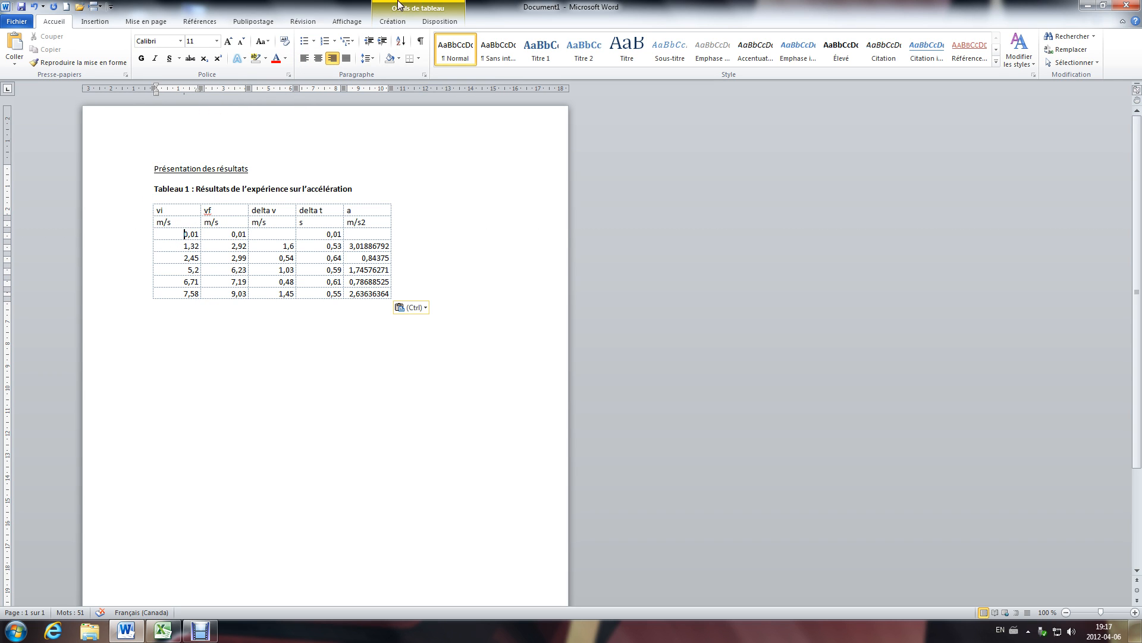
{"action": "left_click", "coordinate": [393, 24]}
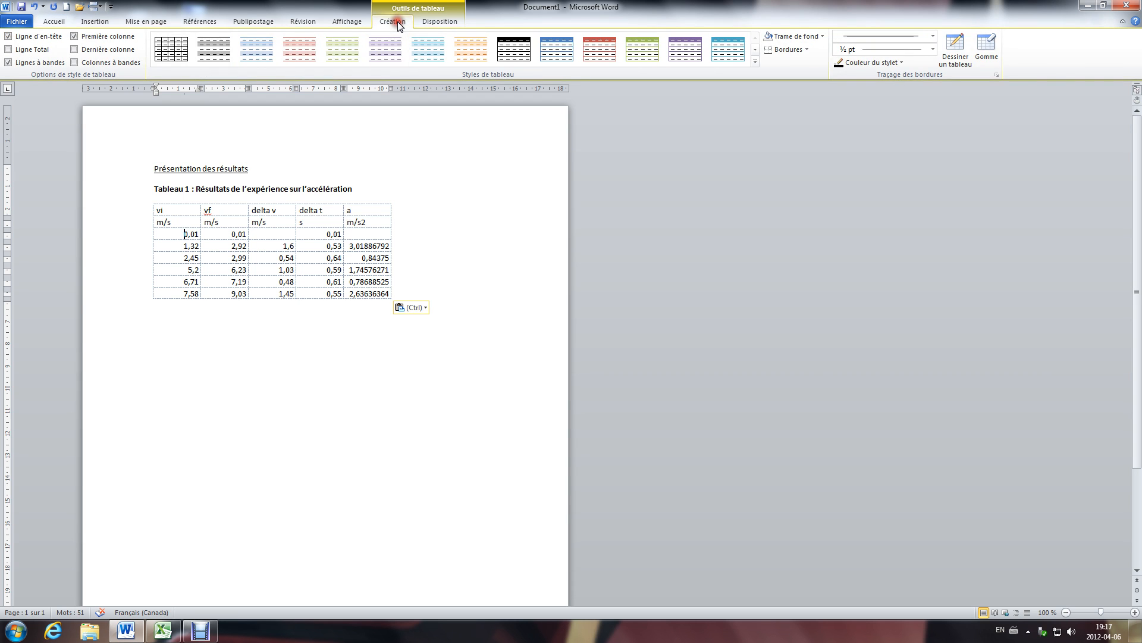
{"action": "left_click", "coordinate": [431, 24]}
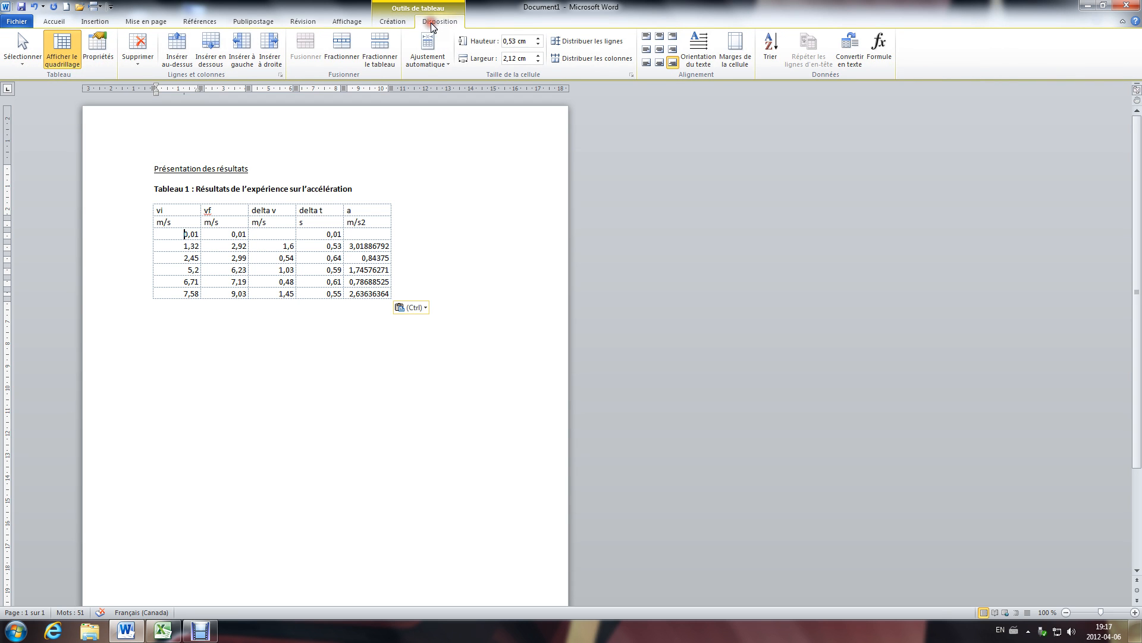
{"action": "left_click", "coordinate": [64, 48]}
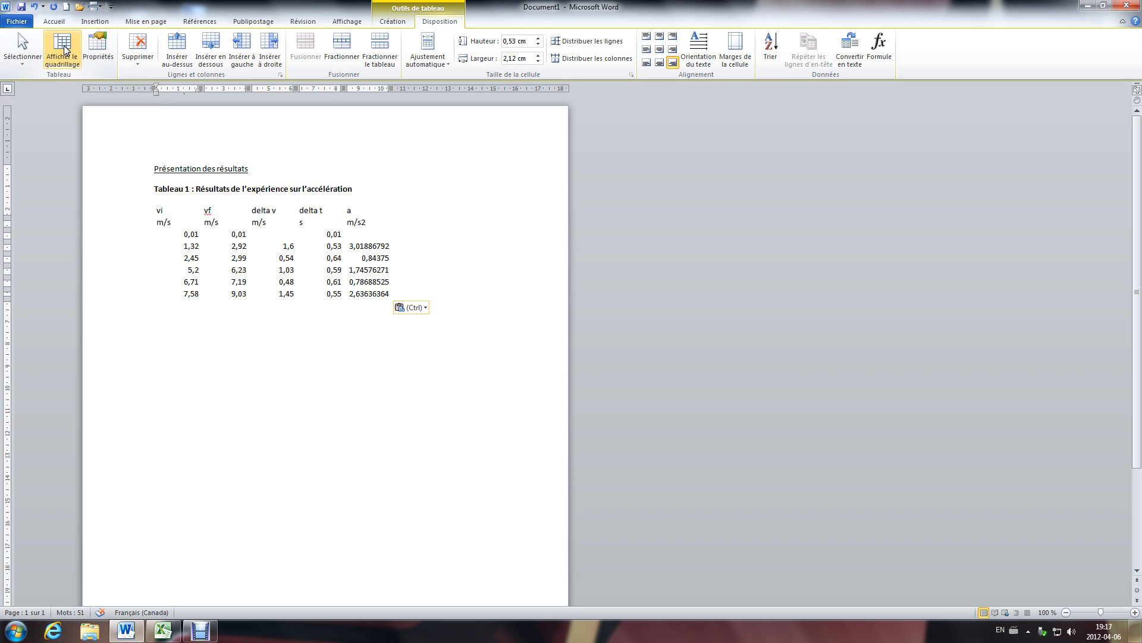
{"action": "left_click", "coordinate": [65, 47]}
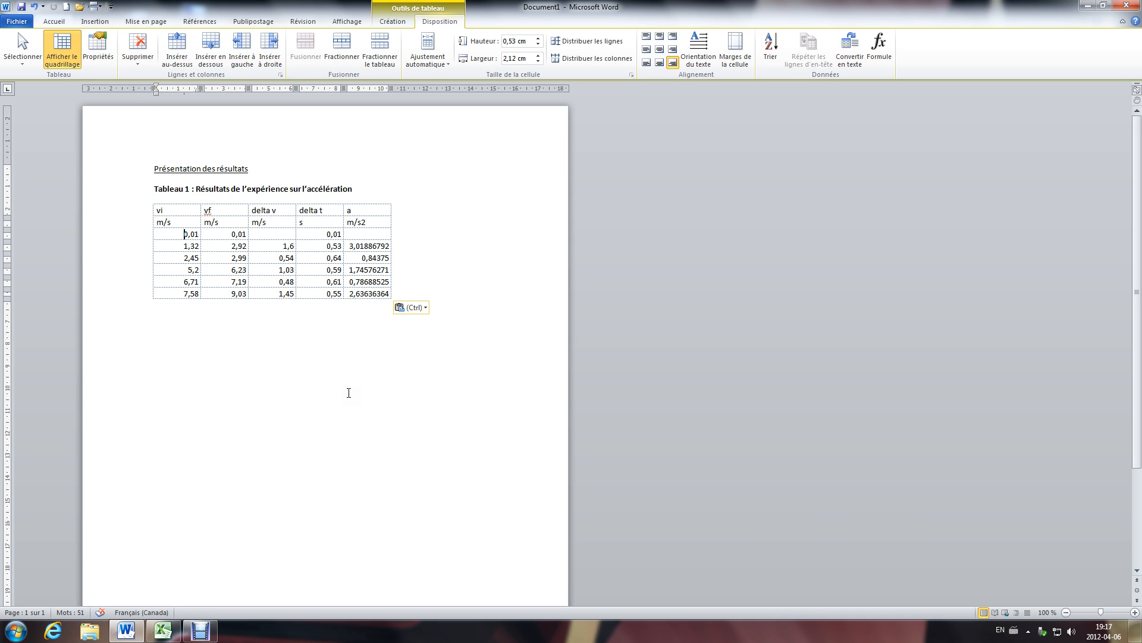
Apply outside borders and inside vertical borders to the whole results table
{"action": "left_click_drag", "start_coordinate": [189, 212], "coordinate": [364, 294]}
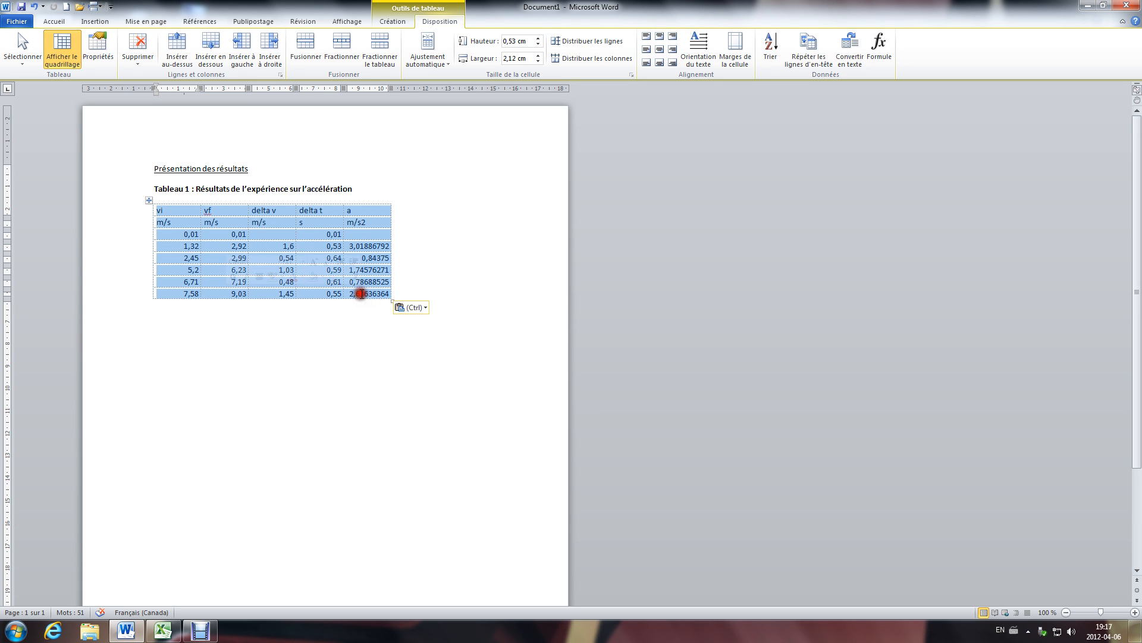
{"action": "left_click", "coordinate": [402, 22]}
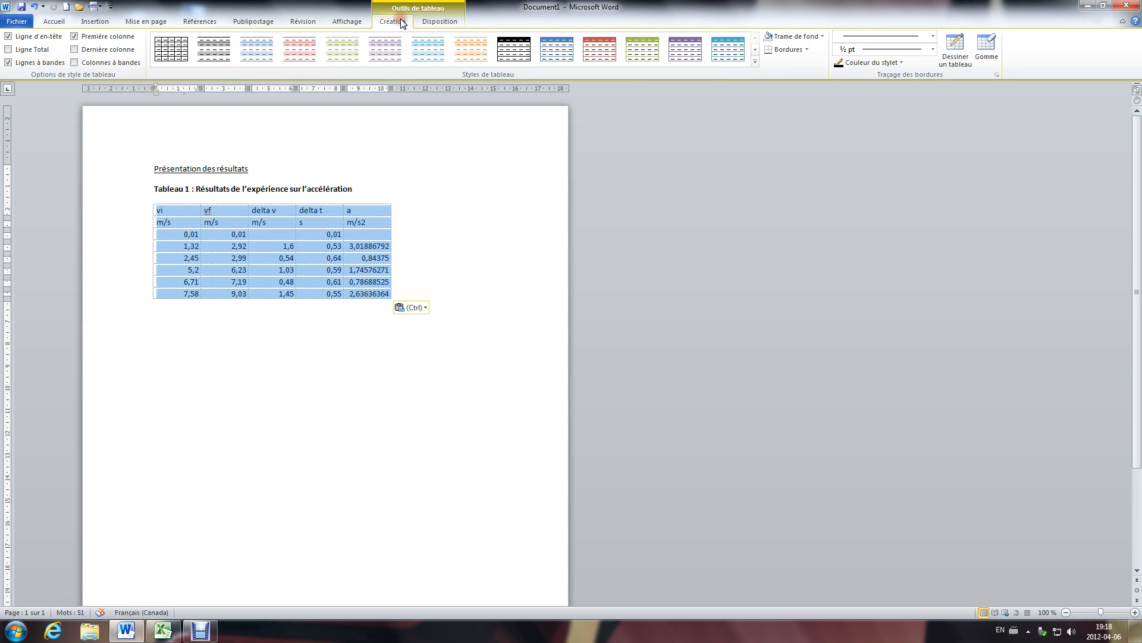
{"action": "left_click", "coordinate": [807, 51]}
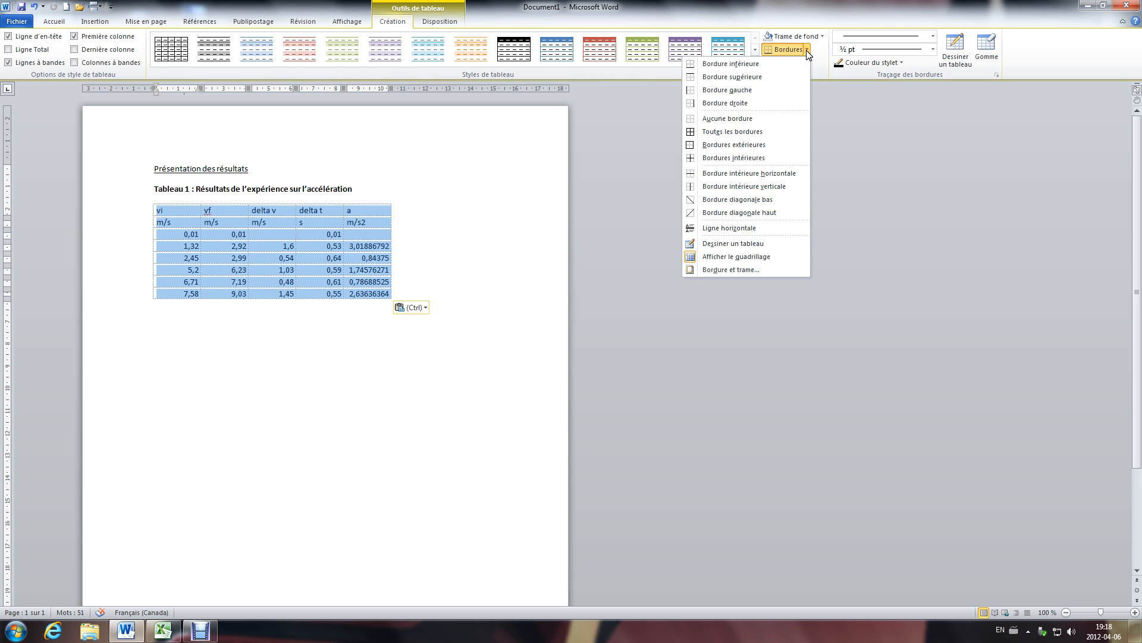
{"action": "left_click", "coordinate": [751, 149]}
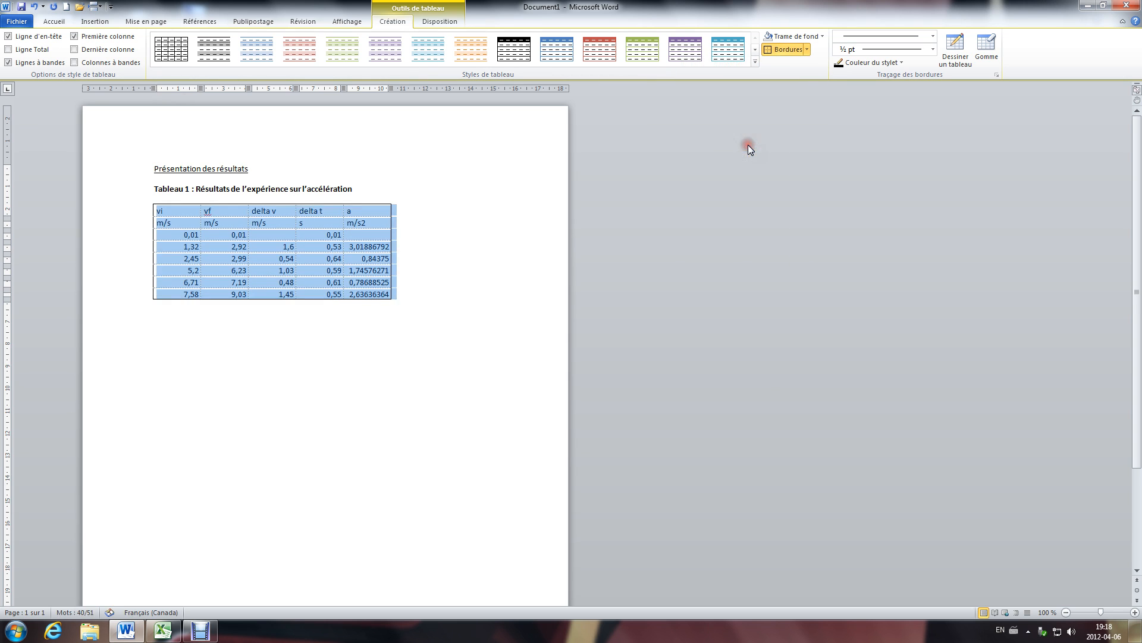
{"action": "left_click", "coordinate": [806, 50]}
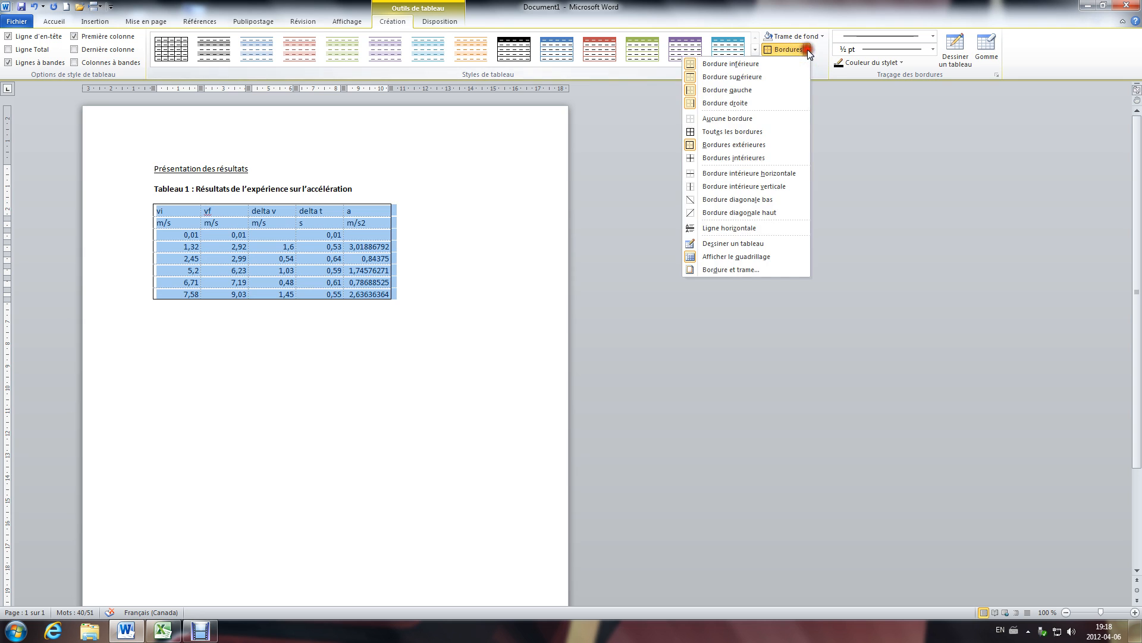
{"action": "left_click", "coordinate": [752, 186]}
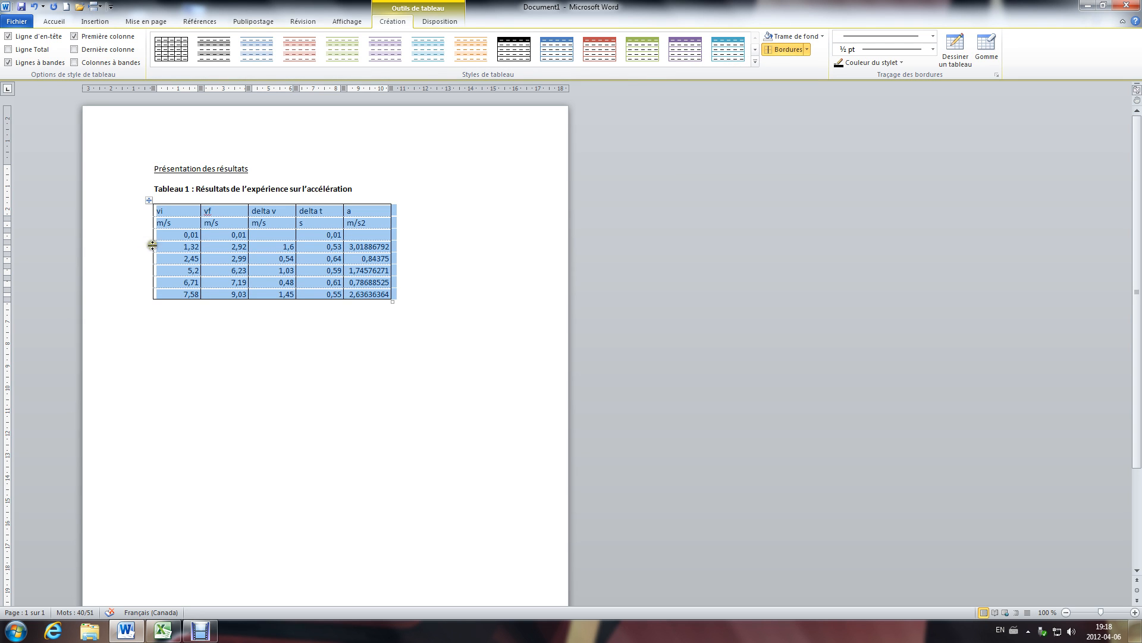
{"action": "left_click", "coordinate": [437, 265]}
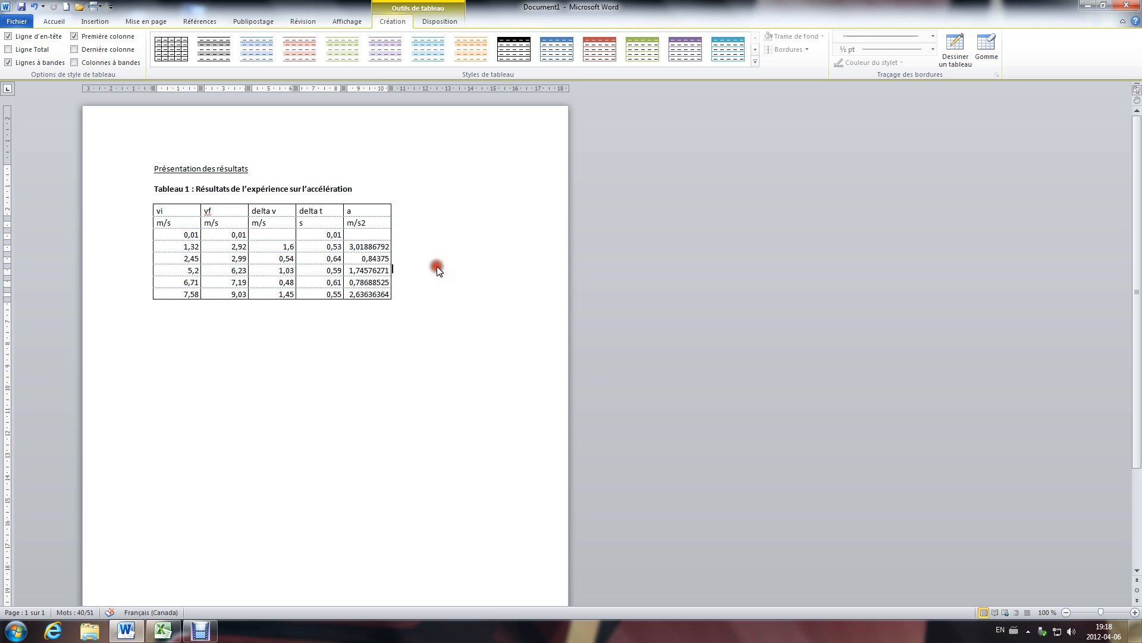
Add a bottom border to the 0,01 uncertainty row of the table
{"action": "left_click", "coordinate": [379, 235]}
{"action": "left_click_drag", "start_coordinate": [379, 234], "coordinate": [171, 236]}
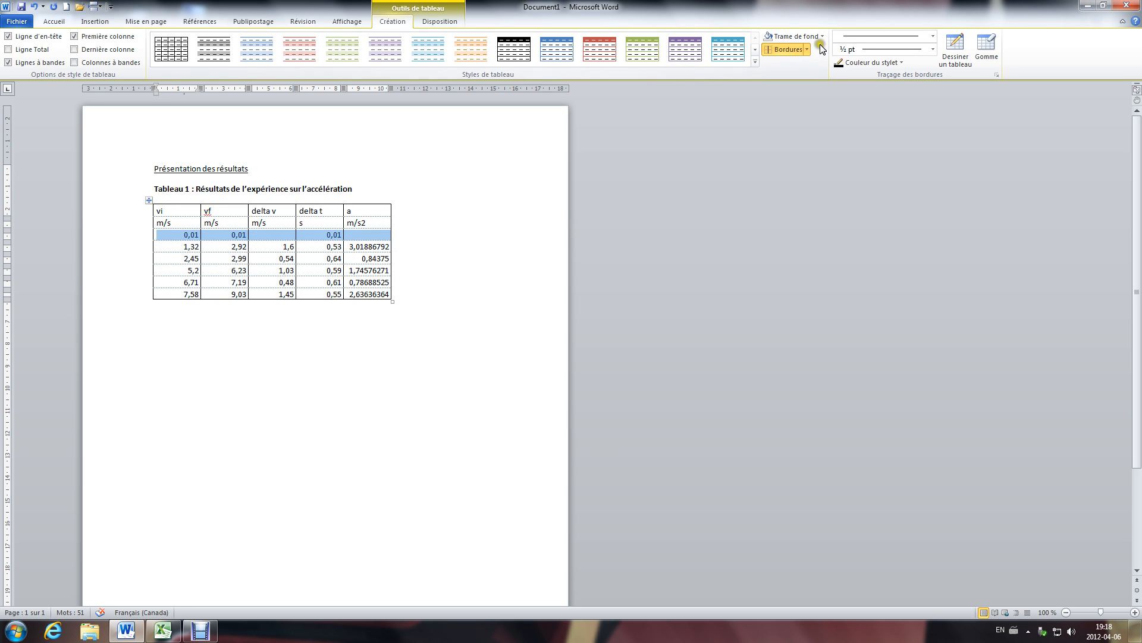
{"action": "left_click", "coordinate": [807, 50]}
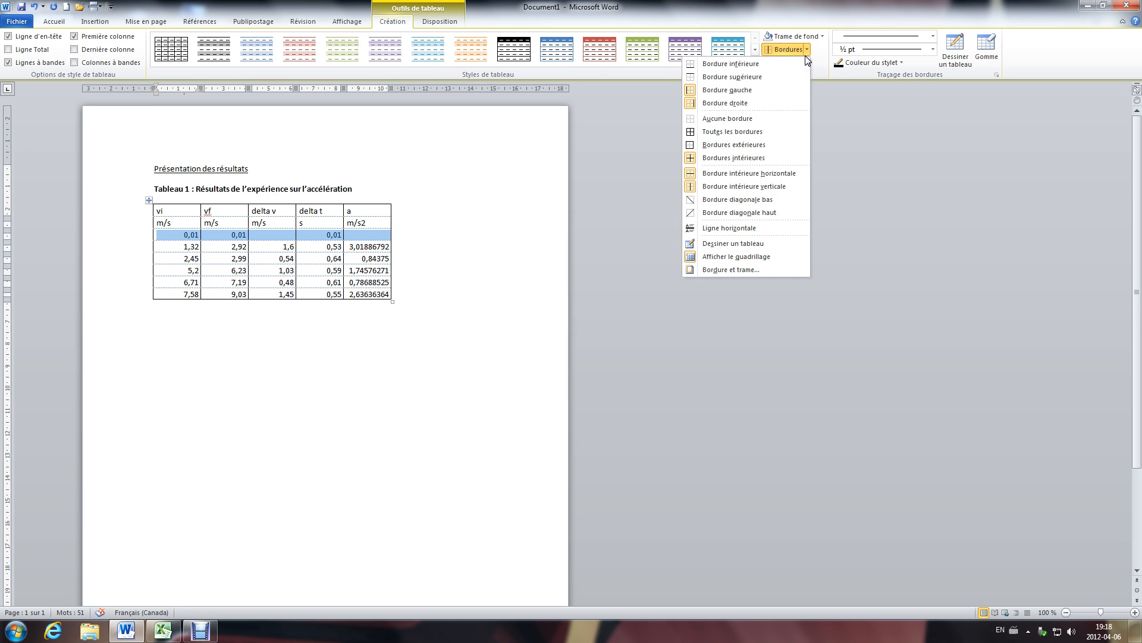
{"action": "left_click", "coordinate": [733, 65]}
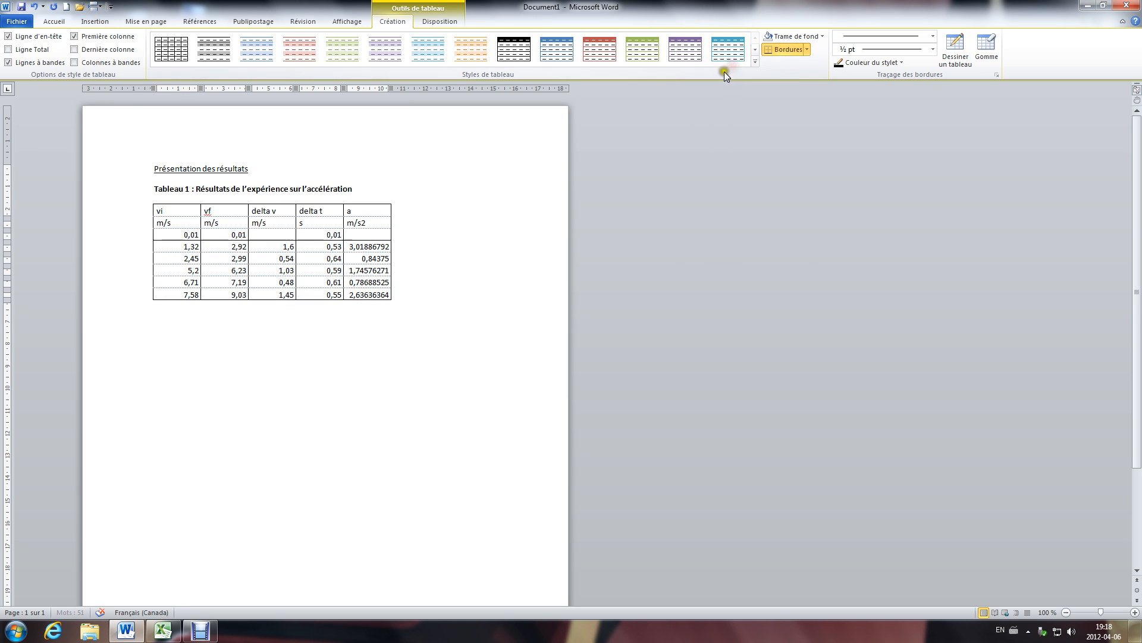
{"action": "left_click", "coordinate": [470, 257]}
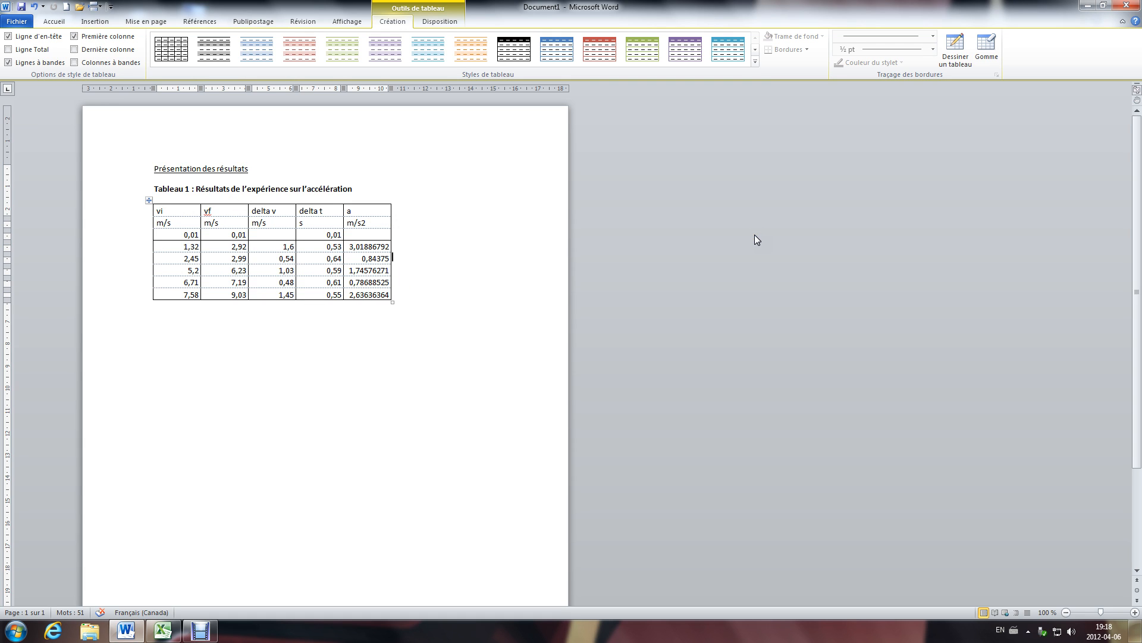
Center the text in all cells of the results table
{"action": "left_click_drag", "start_coordinate": [158, 213], "coordinate": [395, 293]}
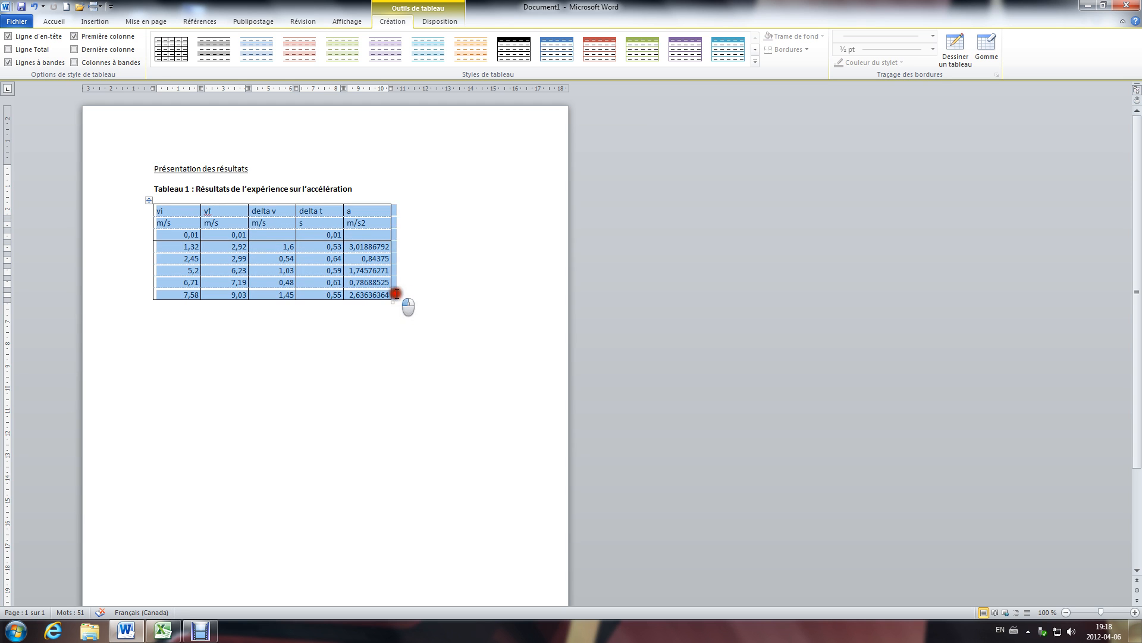
{"action": "left_click", "coordinate": [54, 21]}
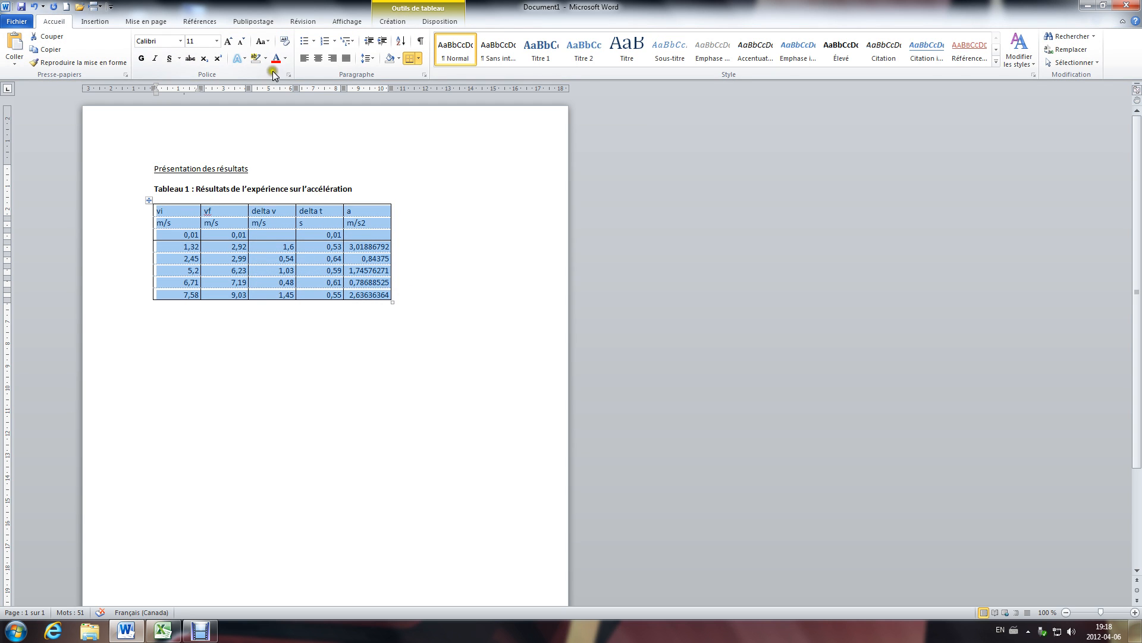
{"action": "left_click", "coordinate": [317, 60]}
{"action": "left_click", "coordinate": [433, 322]}
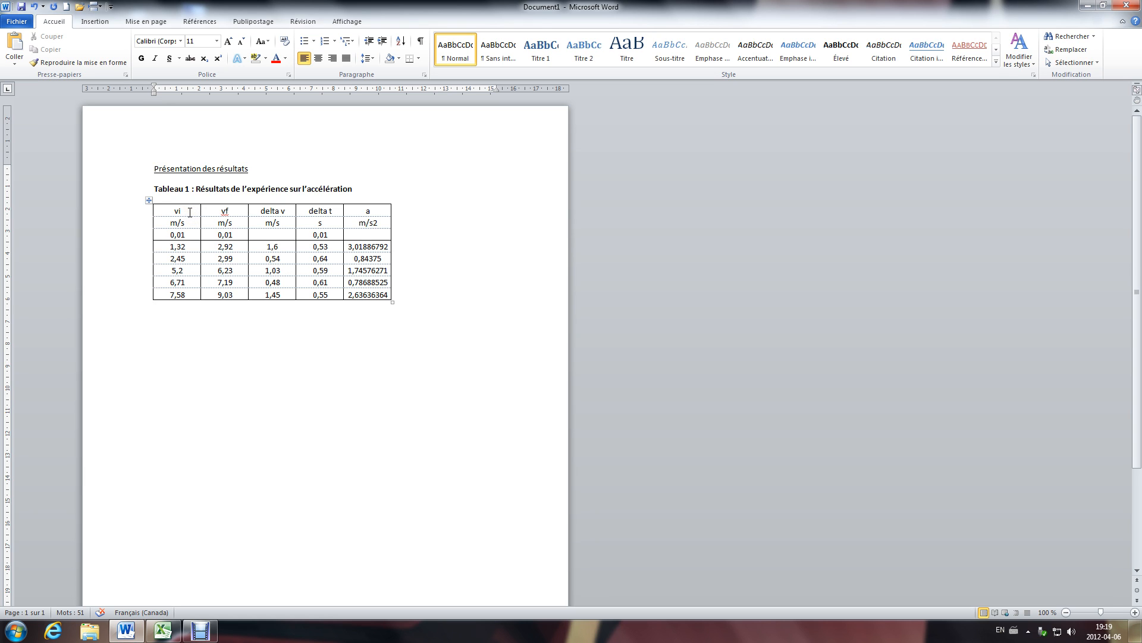
Format the i of the "vi" header and the f of the "vf" header as subscripts
{"action": "double_click", "coordinate": [185, 211]}
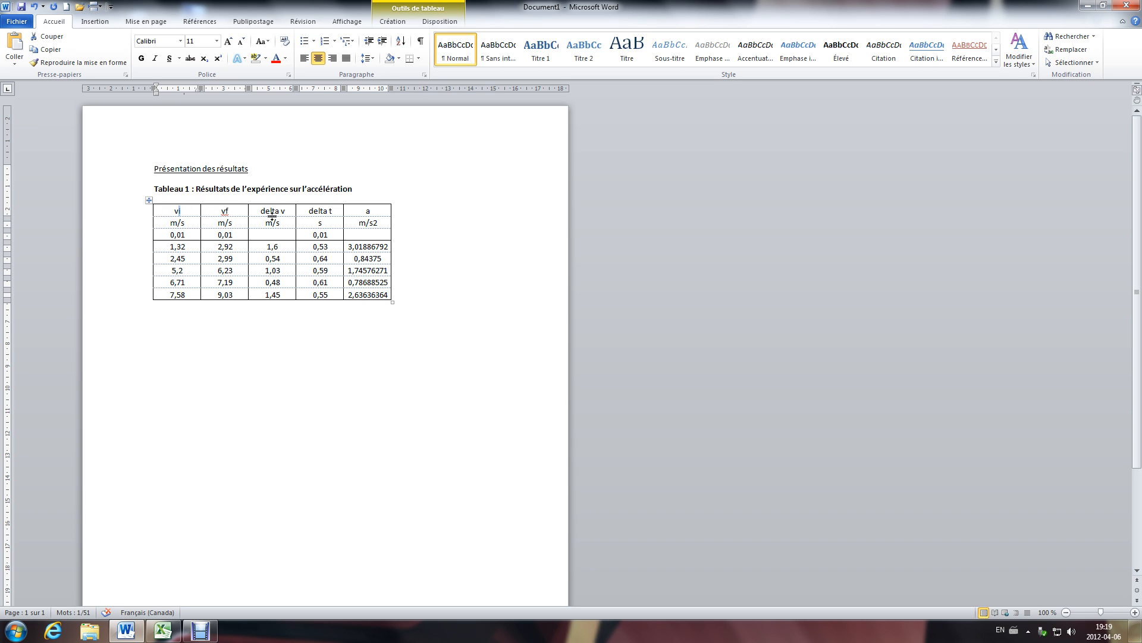
{"action": "left_click", "coordinate": [206, 61]}
{"action": "left_click", "coordinate": [226, 211]}
{"action": "left_click_drag", "start_coordinate": [226, 211], "coordinate": [231, 212]}
{"action": "key", "text": "ctrl+equal"}
{"action": "key", "text": "ctrl+equal"}
{"action": "key", "text": "ctrl+equal"}
Replace the word "delta" in the "delta v" header with the capital Δ symbol from the Grec et copte character subset
{"action": "left_click_drag", "start_coordinate": [281, 210], "coordinate": [263, 210]}
{"action": "key", "text": "Delete"}
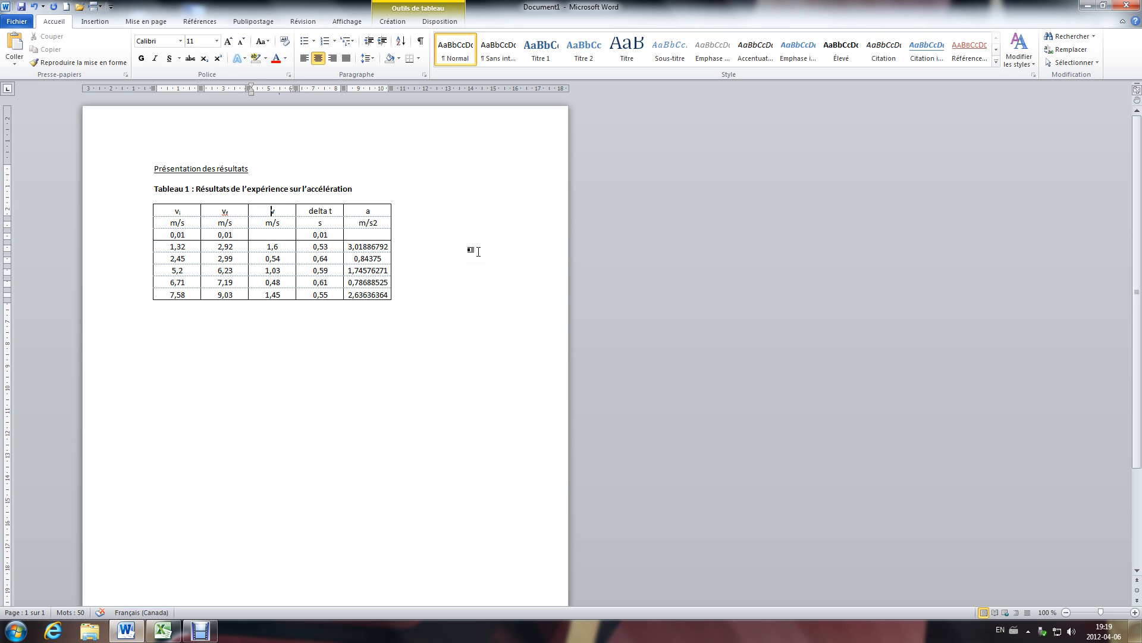
{"action": "left_click", "coordinate": [95, 23]}
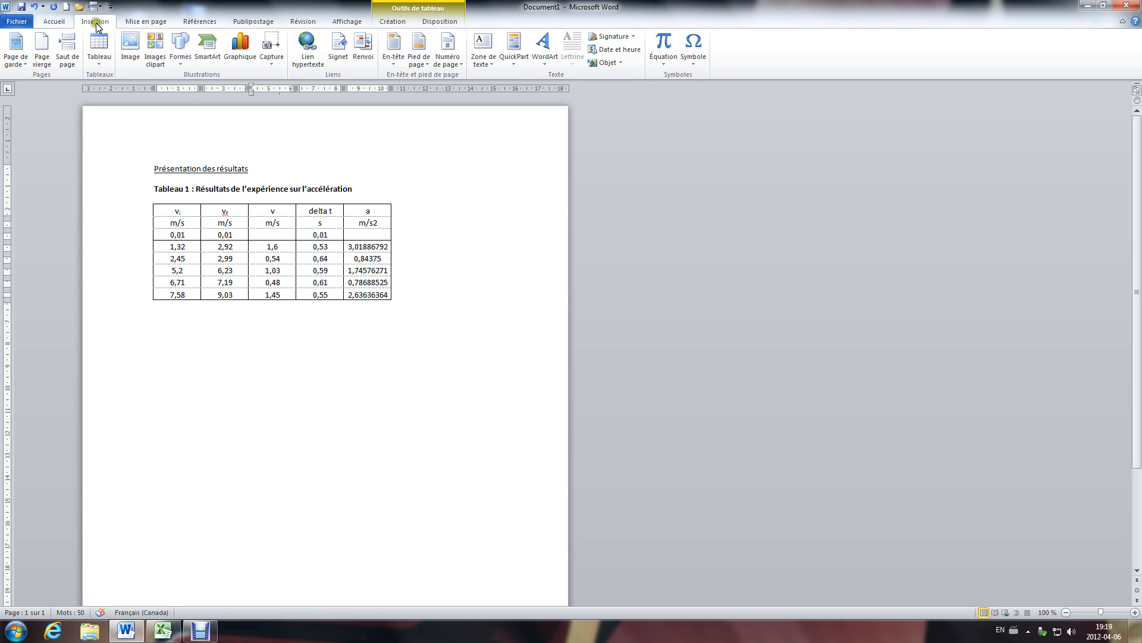
{"action": "left_click", "coordinate": [697, 66]}
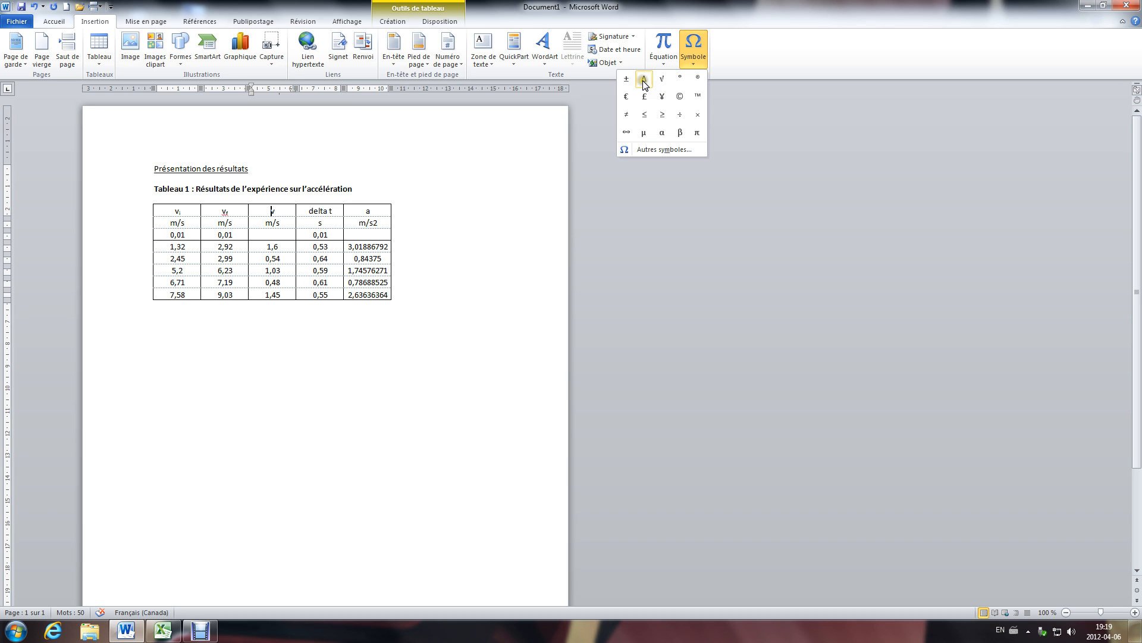
{"action": "left_click", "coordinate": [660, 150]}
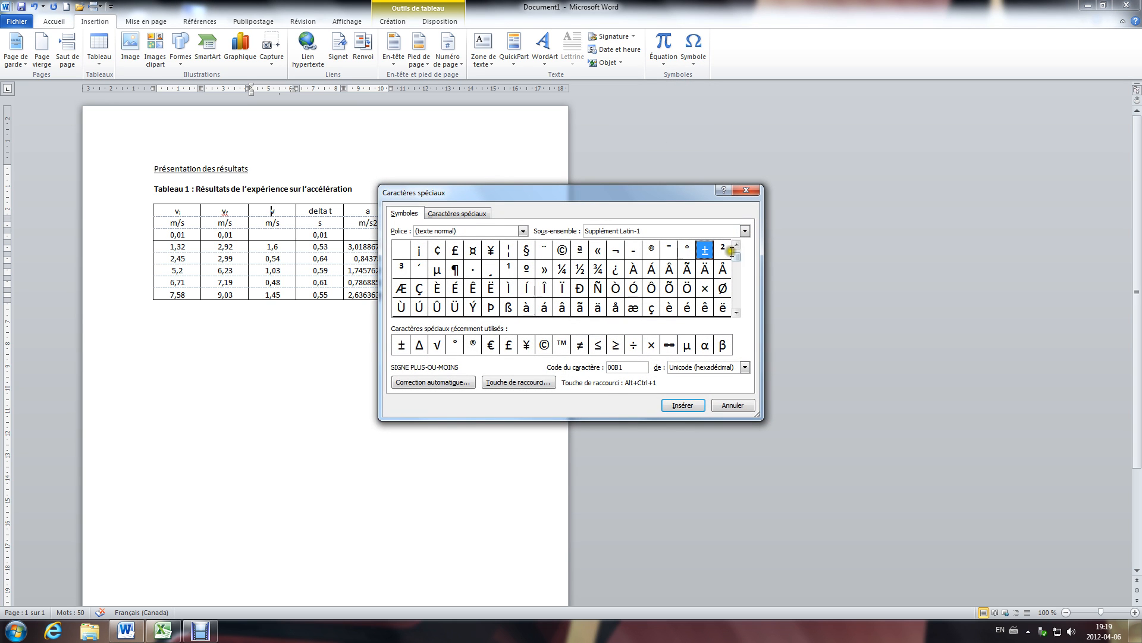
{"action": "left_click", "coordinate": [745, 231]}
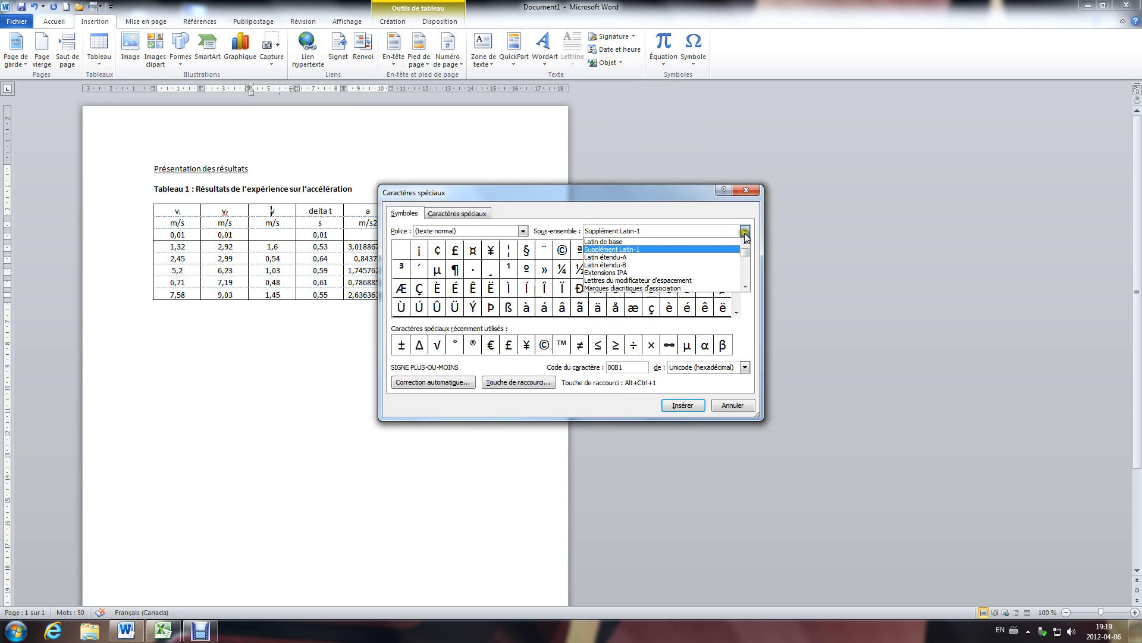
{"action": "left_click_drag", "start_coordinate": [748, 251], "coordinate": [751, 251]}
{"action": "left_click", "coordinate": [745, 274]}
{"action": "left_click", "coordinate": [623, 282]}
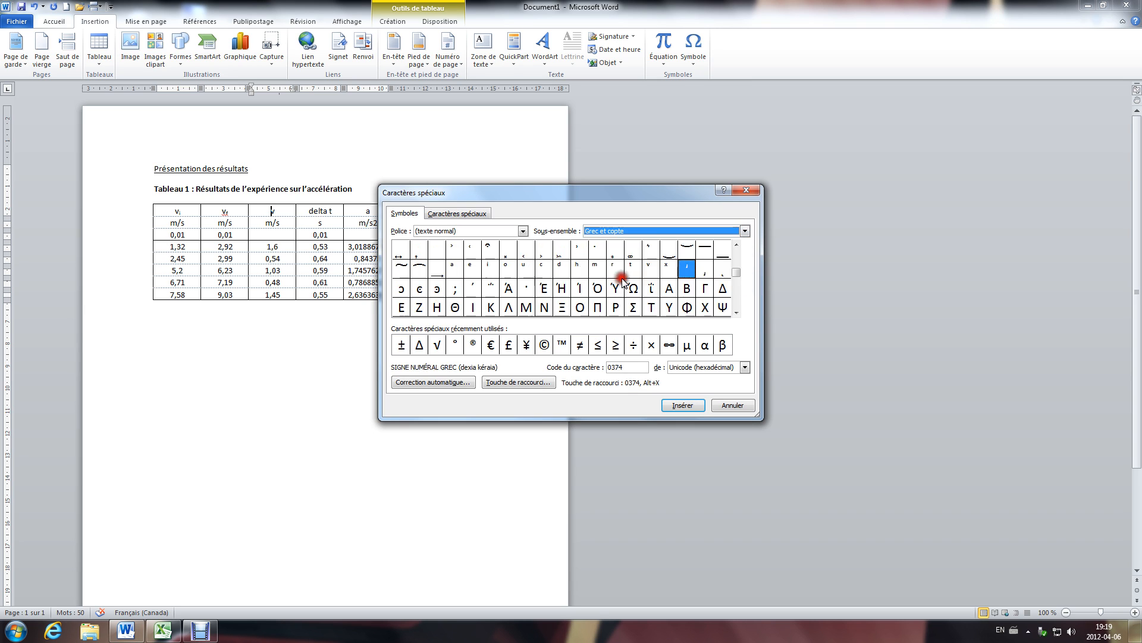
{"action": "left_click", "coordinate": [723, 288]}
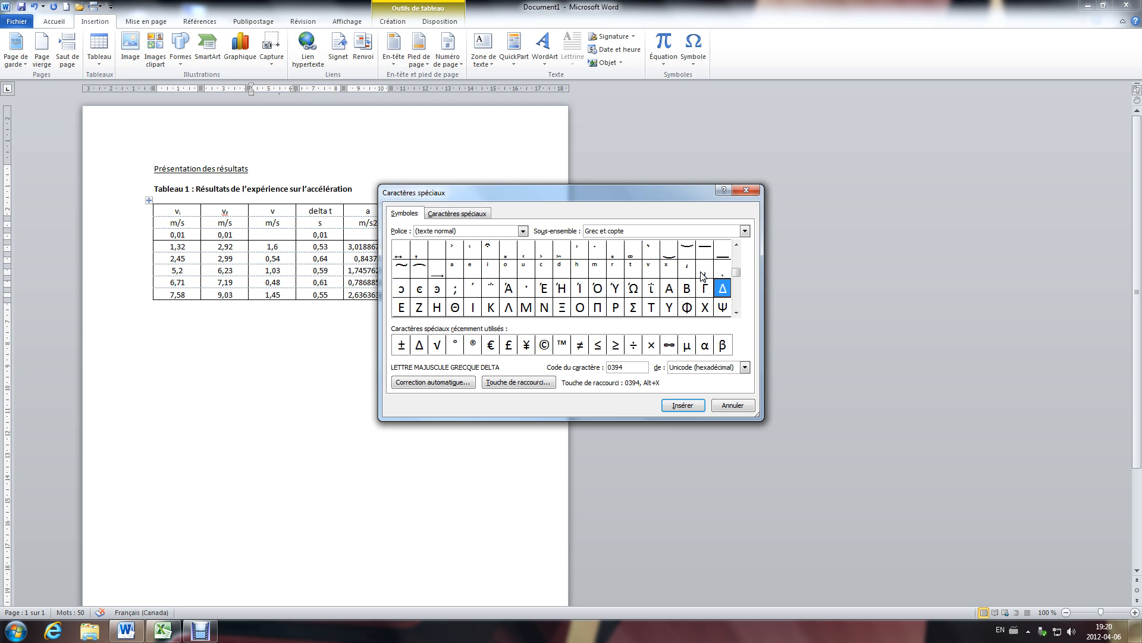
{"action": "left_click", "coordinate": [683, 405]}
{"action": "left_click", "coordinate": [732, 404]}
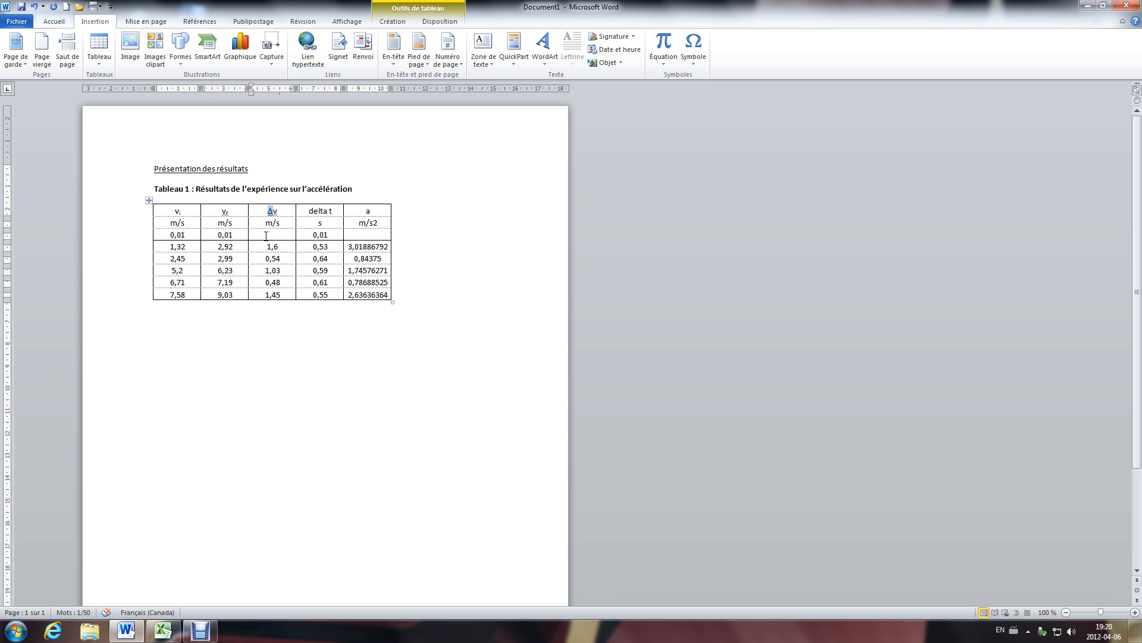
Replace "delta" with Δ in the "delta t" header and make the 2 of the m/s2 unit a superscript
{"action": "double_click", "coordinate": [315, 211]}
{"action": "type", "text": "Δ"}
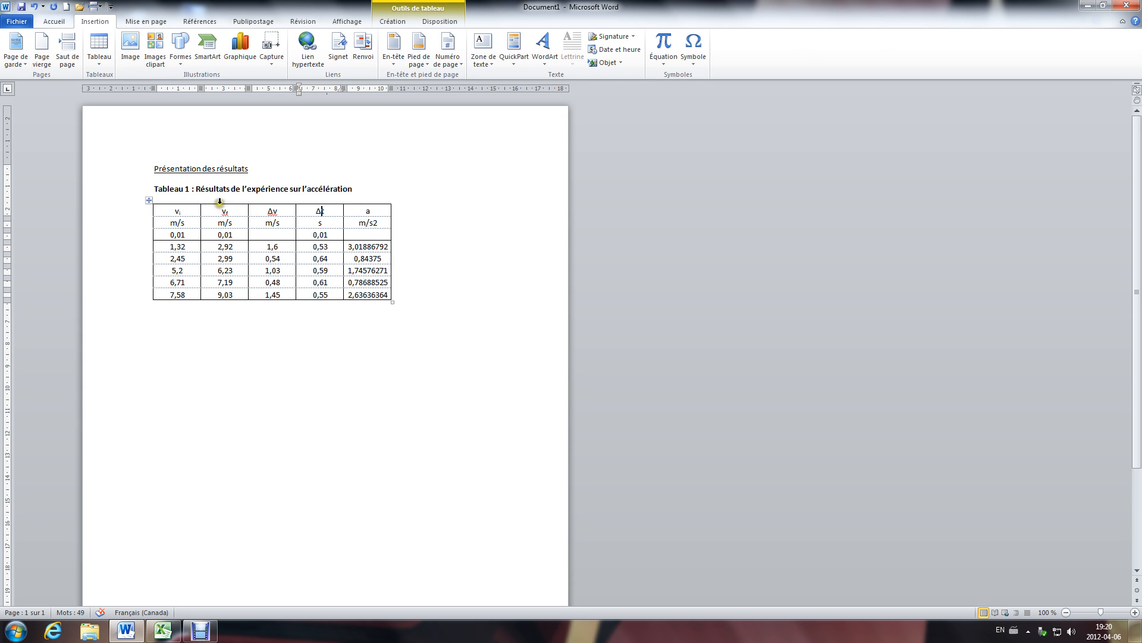
{"action": "left_click_drag", "start_coordinate": [378, 222], "coordinate": [372, 223]}
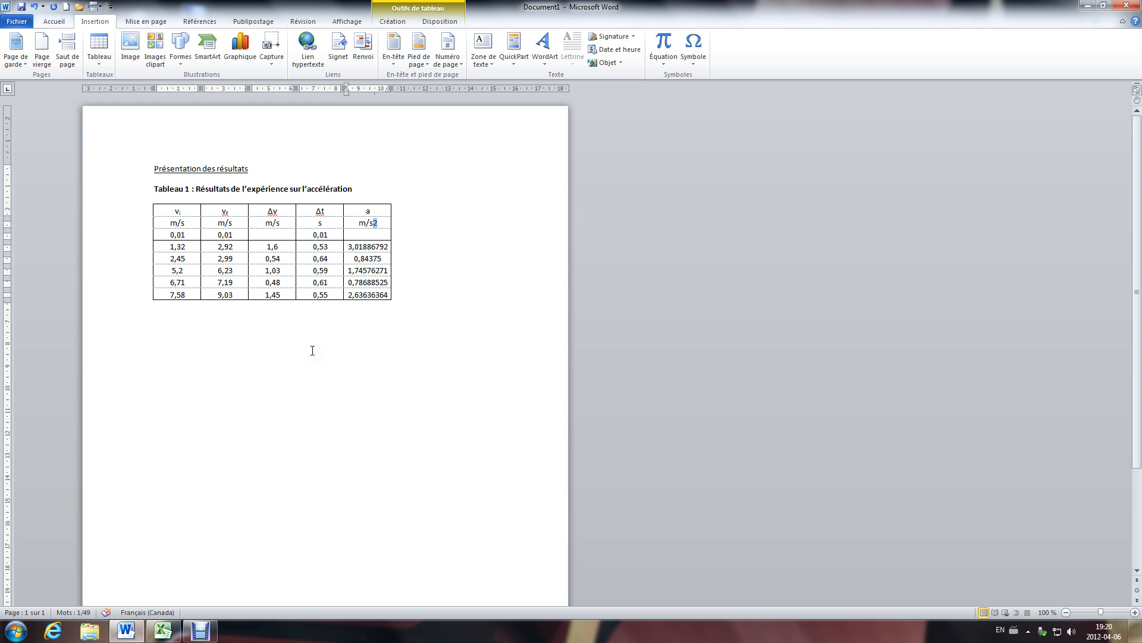
{"action": "left_click", "coordinate": [61, 21]}
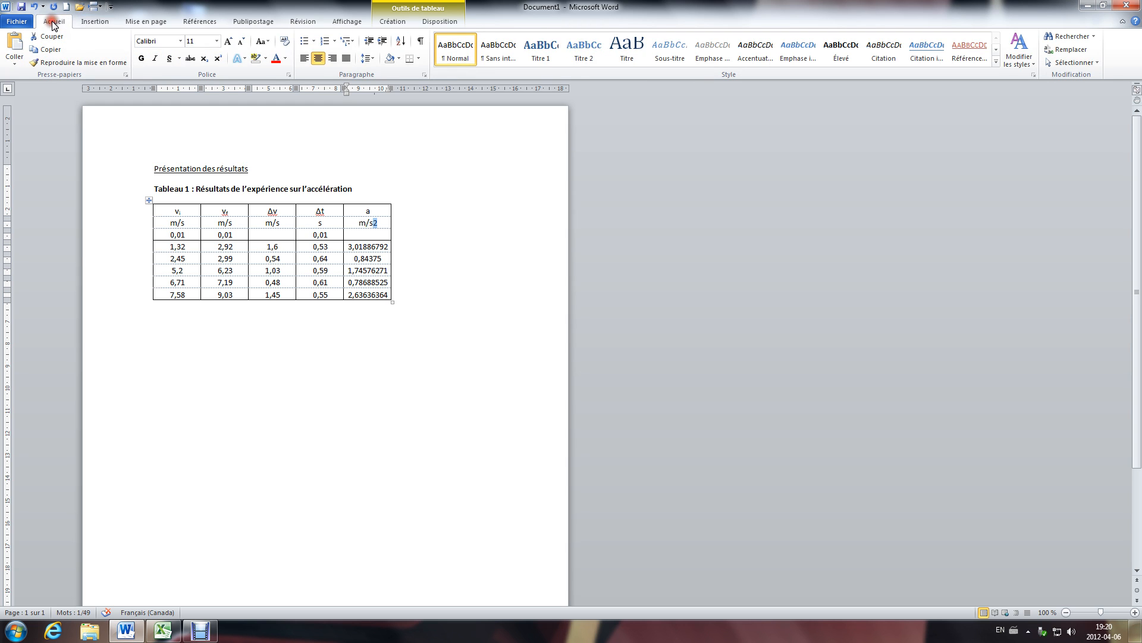
{"action": "left_click", "coordinate": [219, 58]}
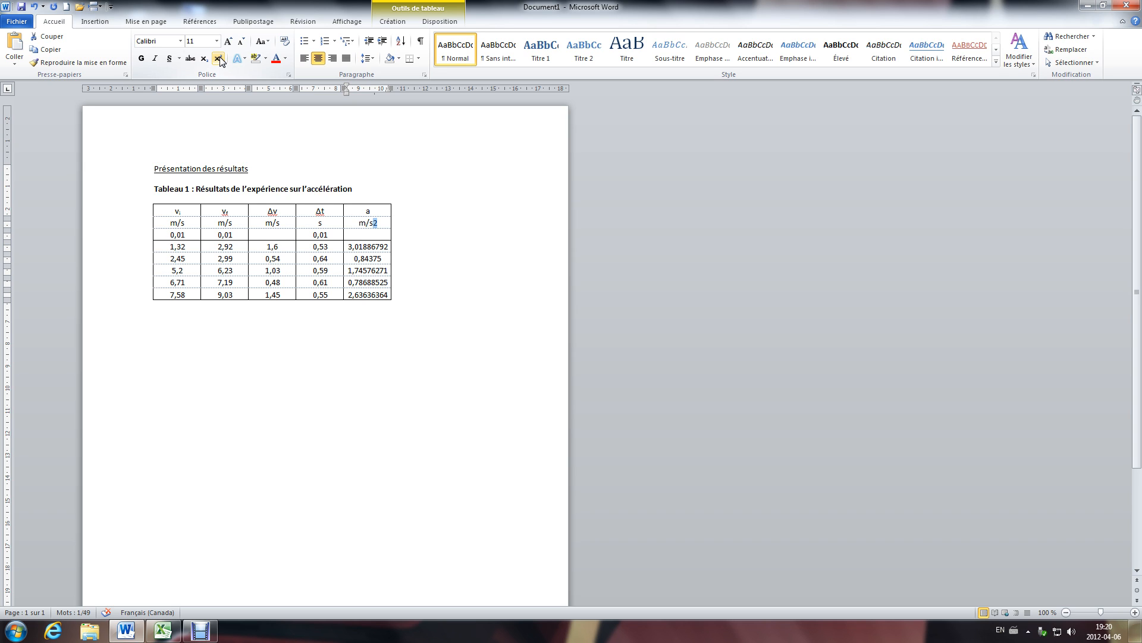
{"action": "left_click", "coordinate": [220, 58]}
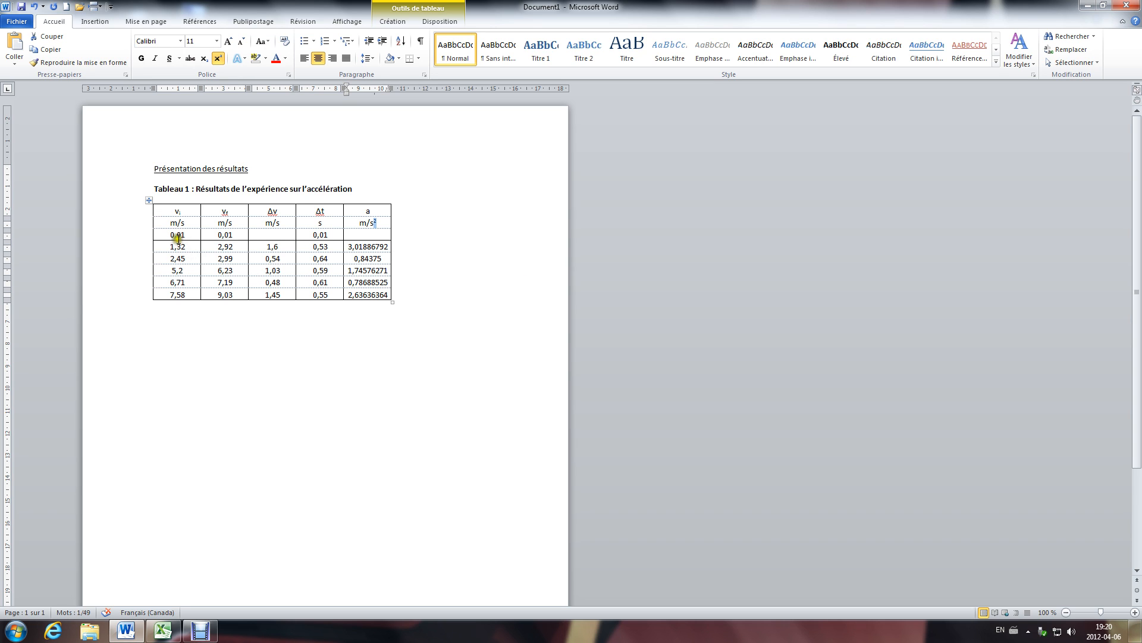
Insert a ± sign before the 0,01 uncertainty in the vi and vf columns, using the Supplément Latin-1 character subset for vf
{"action": "left_click", "coordinate": [172, 233]}
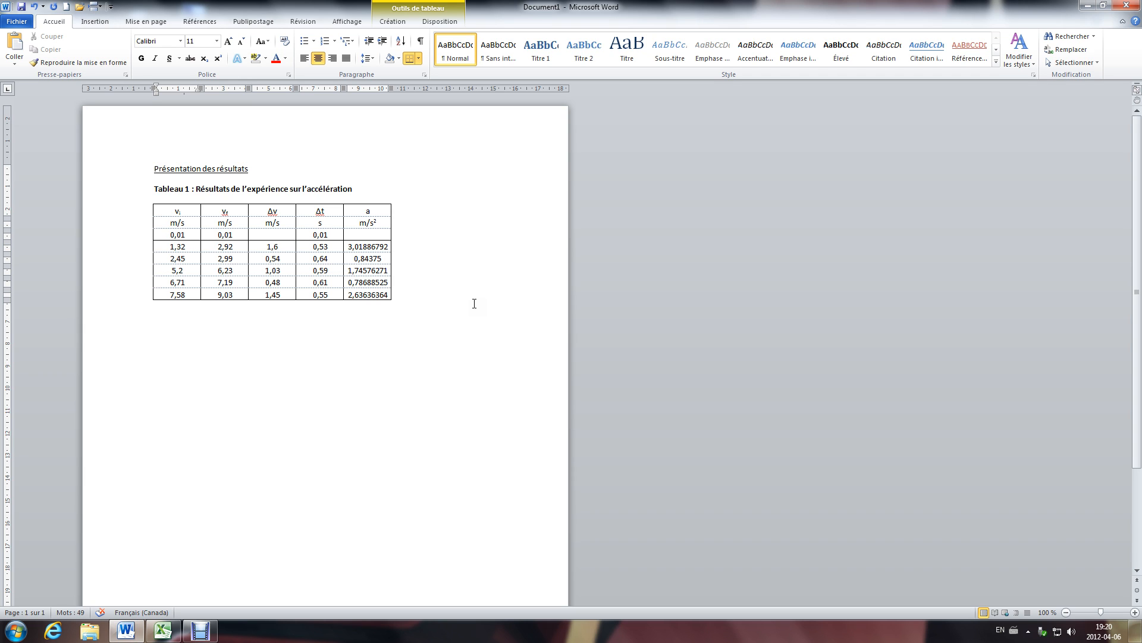
{"action": "type", "text": "±"}
{"action": "left_click", "coordinate": [217, 235]}
{"action": "left_click", "coordinate": [96, 22]}
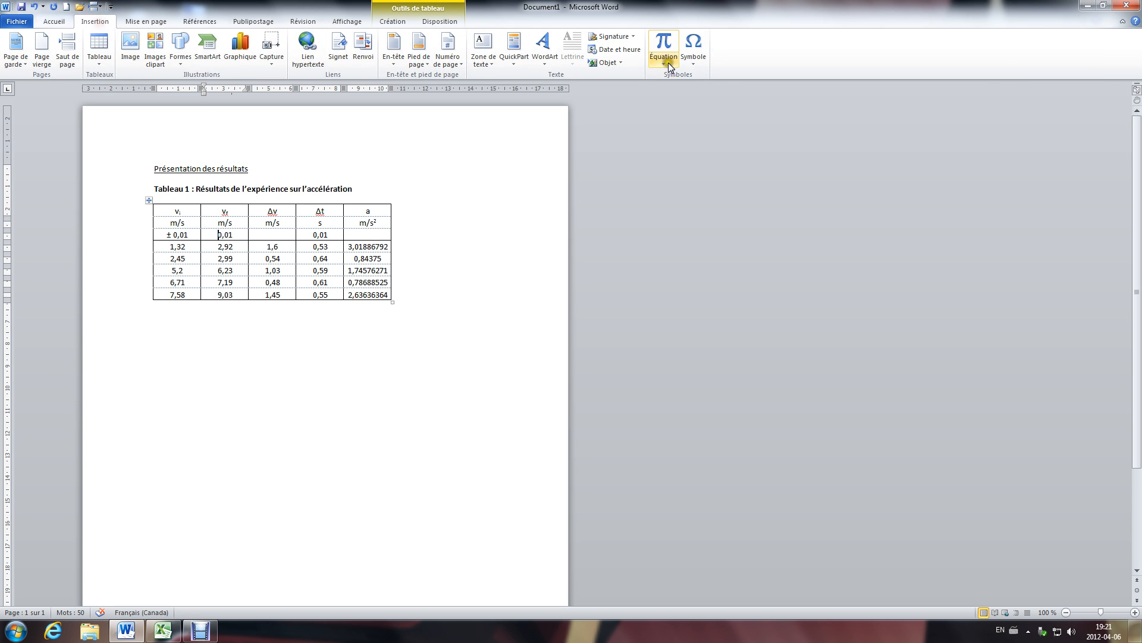
{"action": "left_click", "coordinate": [691, 58]}
{"action": "left_click", "coordinate": [701, 65]}
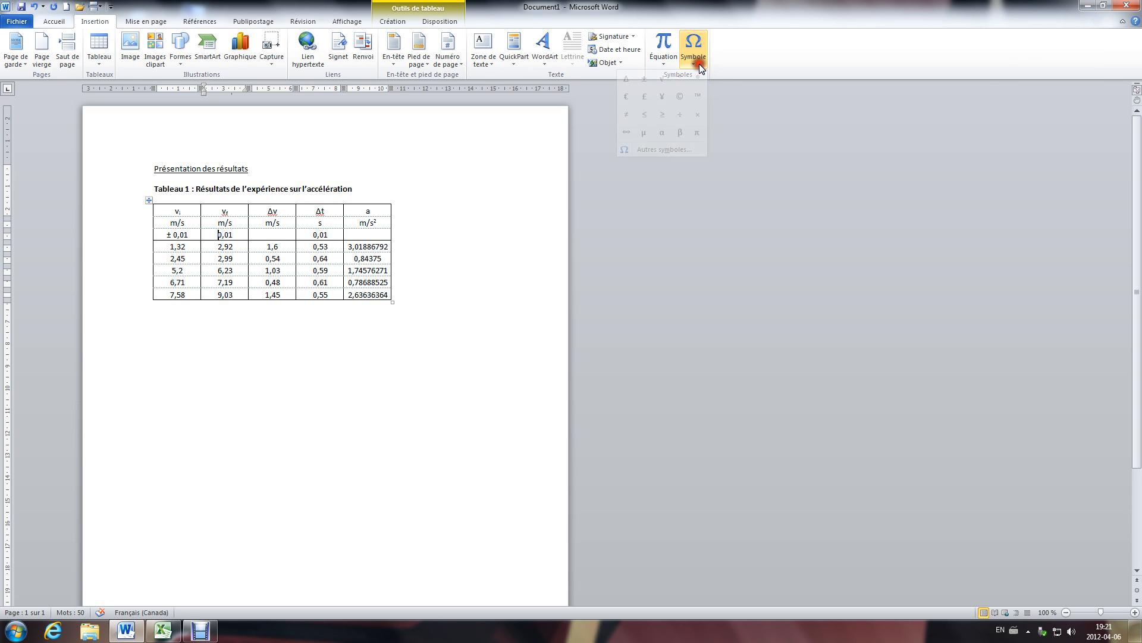
{"action": "left_click", "coordinate": [691, 150]}
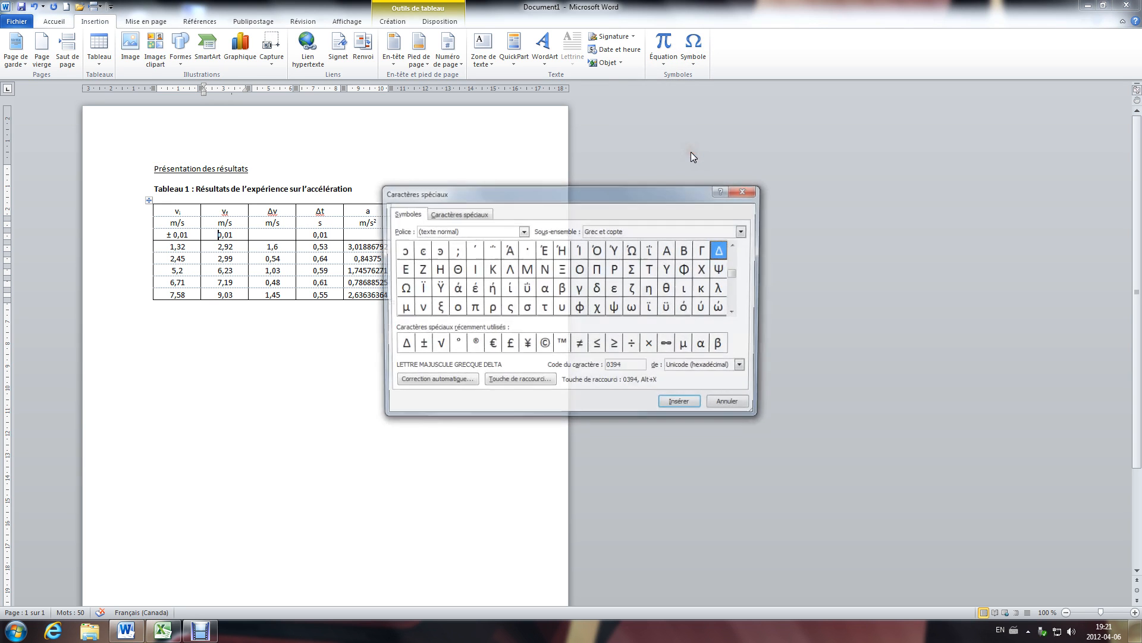
{"action": "left_click_drag", "start_coordinate": [738, 278], "coordinate": [737, 245]}
{"action": "left_click", "coordinate": [738, 245]}
{"action": "left_click", "coordinate": [704, 268]}
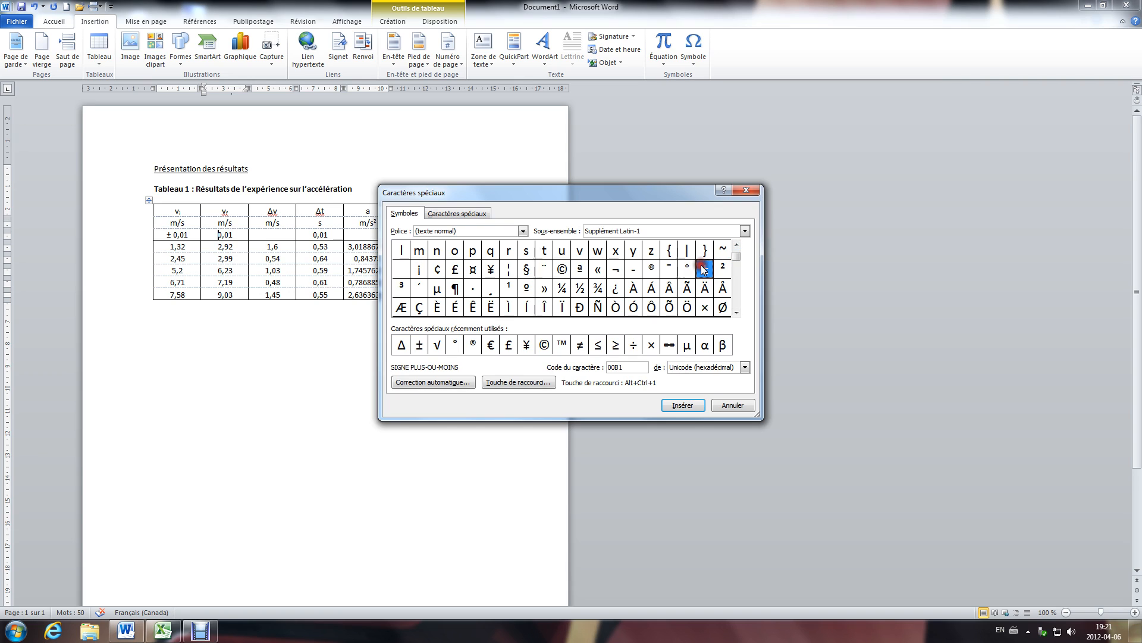
{"action": "left_click", "coordinate": [683, 405]}
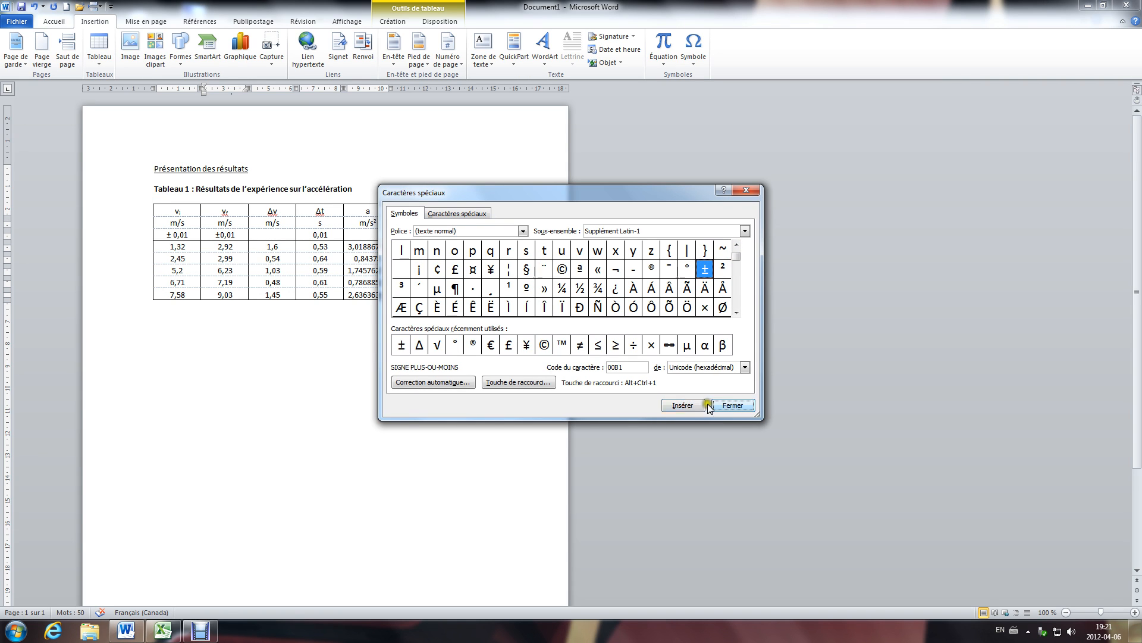
{"action": "left_click", "coordinate": [731, 406]}
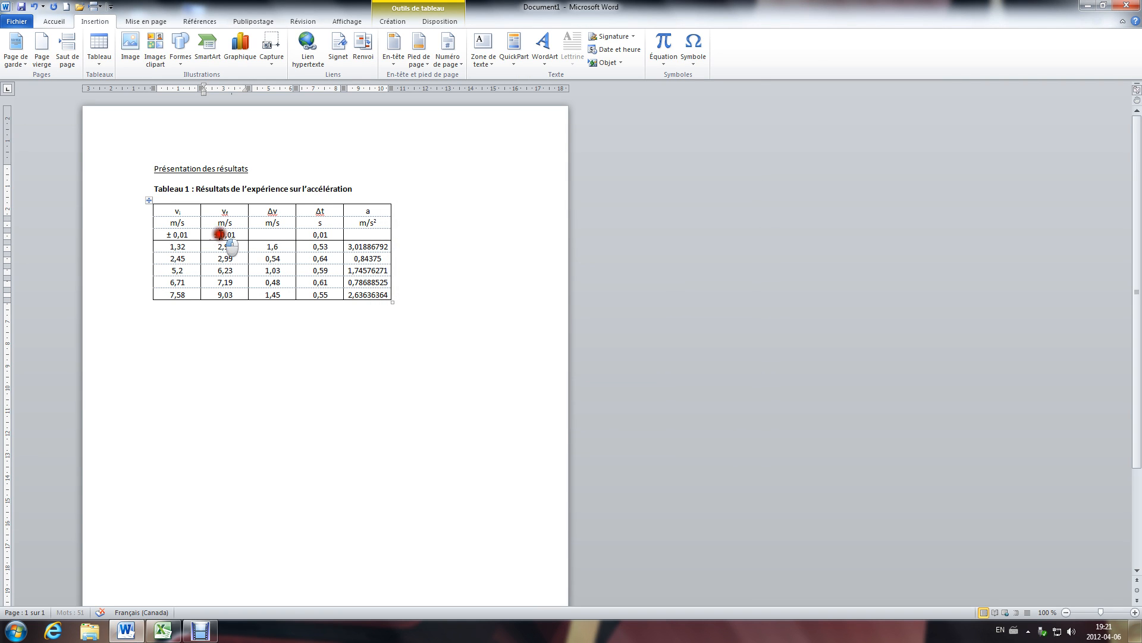
Copy the ± sign from the vf uncertainty and paste it before 0,01 in the Δt column
{"action": "left_click_drag", "start_coordinate": [219, 235], "coordinate": [214, 235]}
{"action": "key", "text": "ctrl+c"}
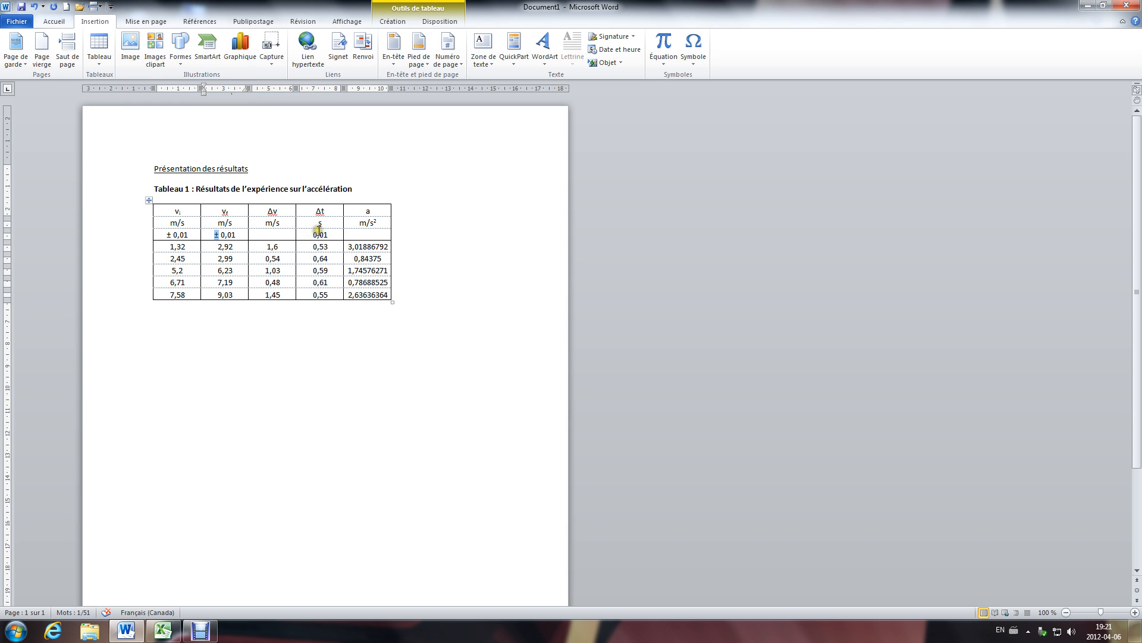
{"action": "left_click", "coordinate": [315, 234]}
{"action": "key", "text": "ctrl+v"}
{"action": "left_click", "coordinate": [401, 333]}
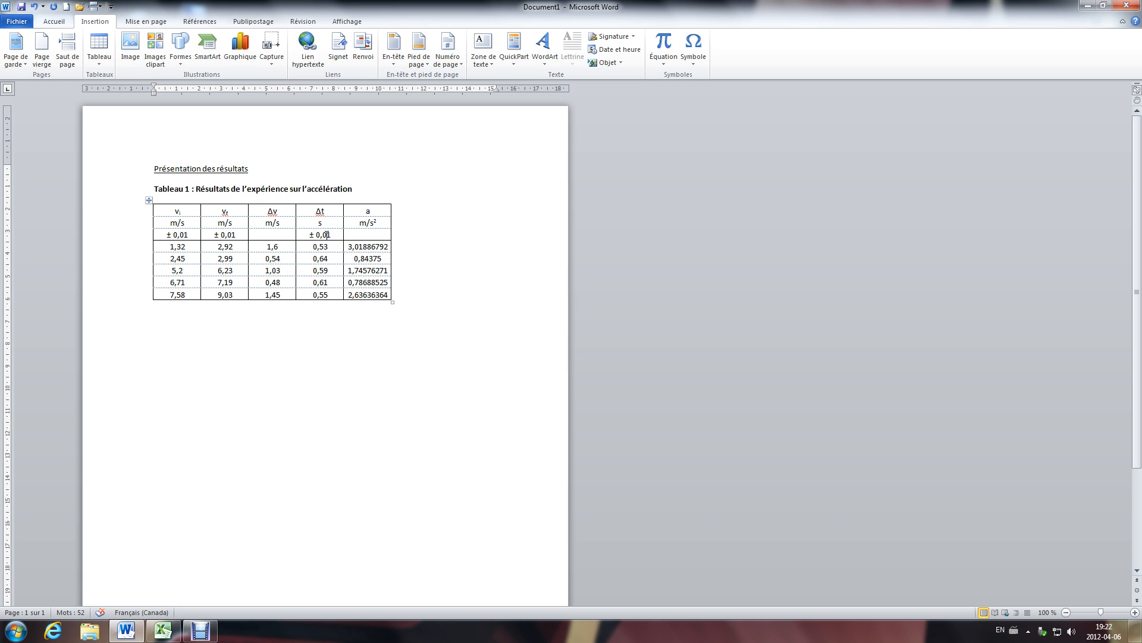
{"action": "key", "text": "ctrl+End"}
{"action": "left_click", "coordinate": [200, 630]}
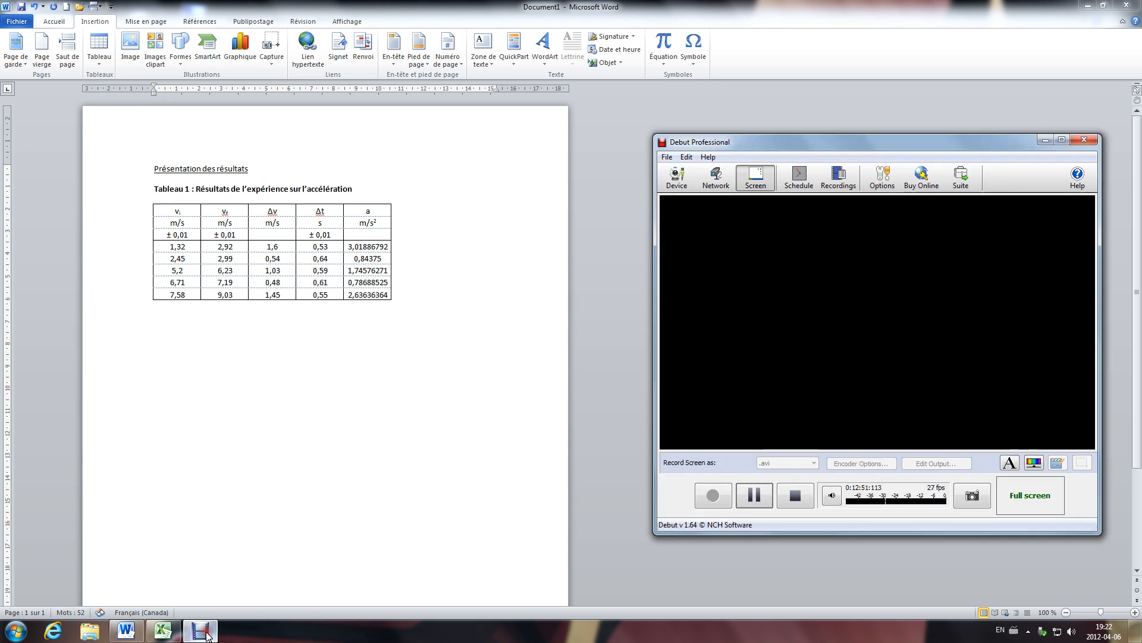